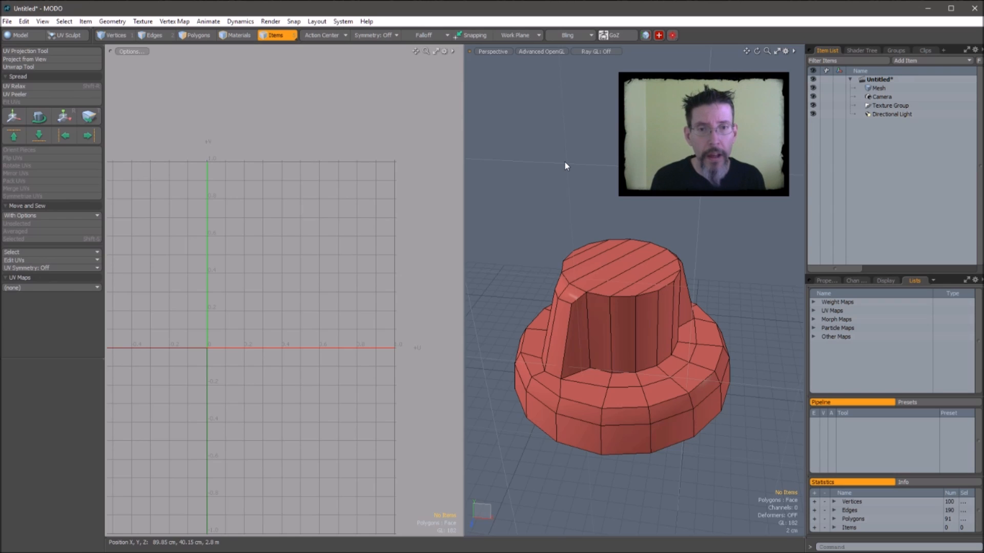
Step: Switch to polygon selection mode and open the Command History, placing its window clear of the knob model
alt+drag(565, 161, 593, 212)
key(3)
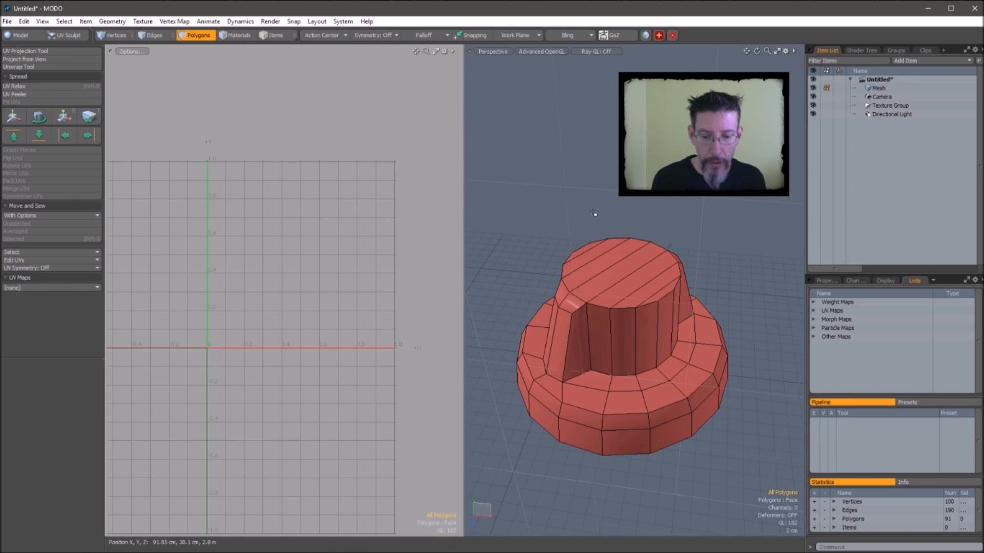
key(F5)
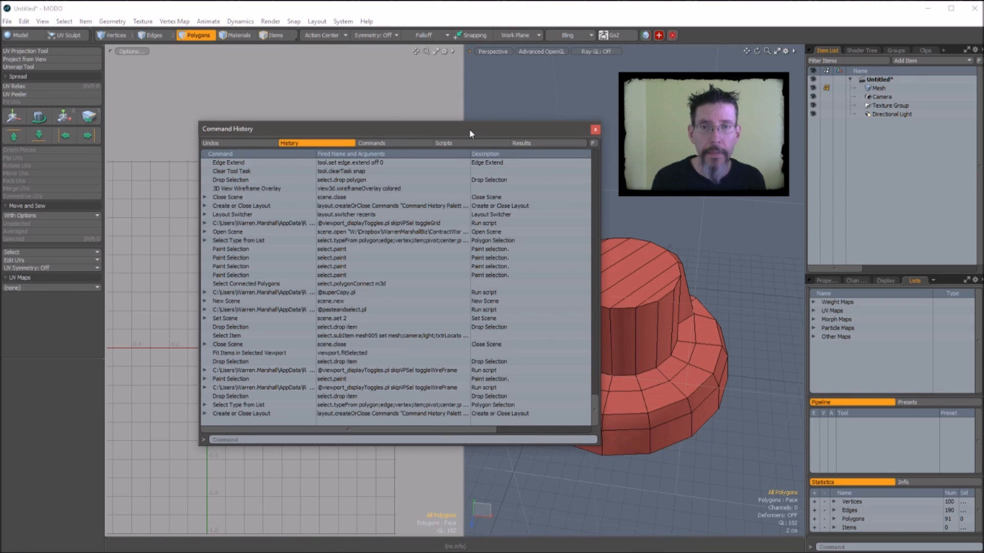
drag(470, 130, 445, 108)
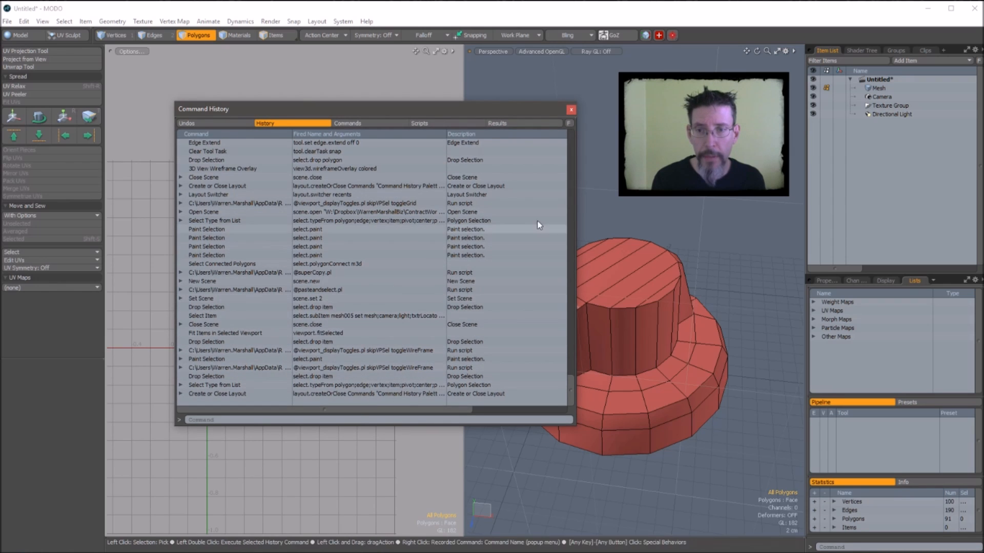
Step: Select polygons on the knob's outer base and run loop selection, then select a base polygon and run ring selection
alt+drag(687, 234, 679, 229)
alt+shift+drag(680, 229, 734, 210)
drag(648, 235, 713, 286)
click(709, 302)
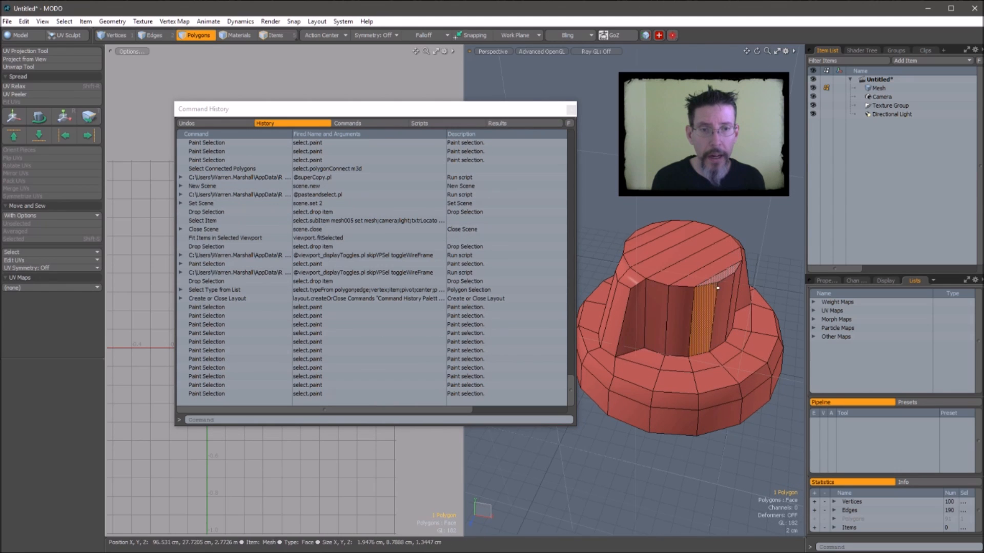
drag(750, 400, 725, 422)
key(l)
mouse_move(674, 375)
alt+mouse_down()
mouse_move(686, 364)
mouse_move(686, 393)
alt+mouse_up()
key(alt+l)
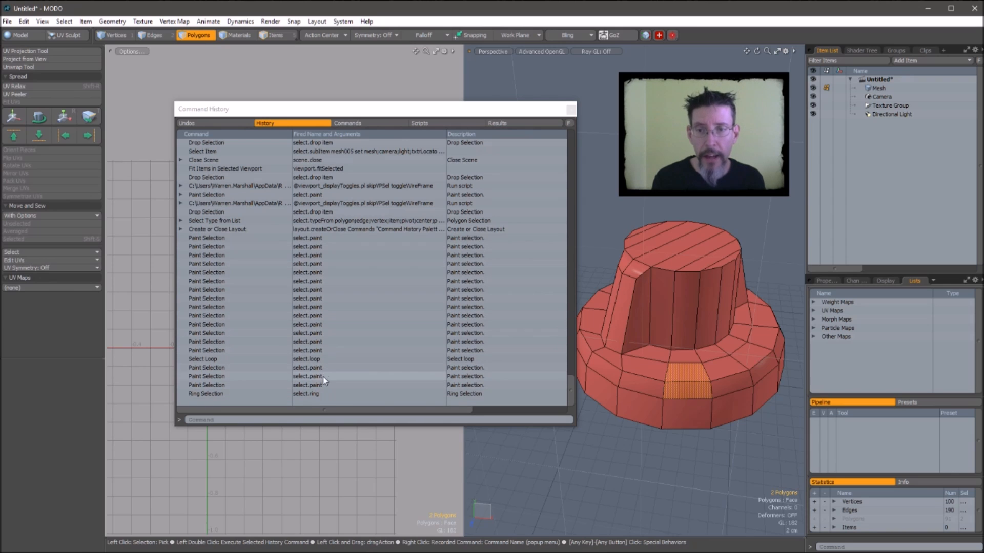
Step: Inspect the select.loop and select.ring entries in the command history, then close it and clear the polygon selection
click(326, 358)
click(326, 359)
click(318, 393)
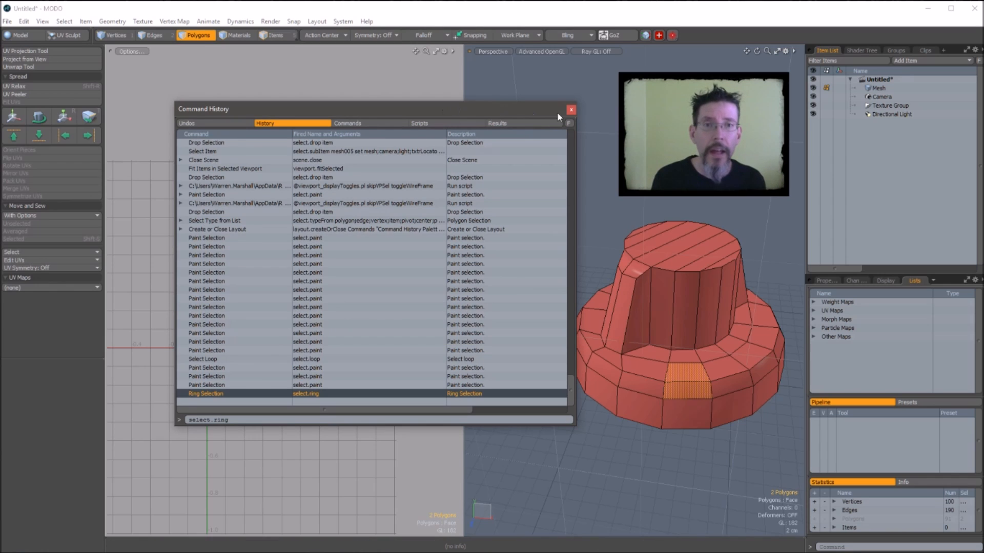
click(571, 110)
click(565, 204)
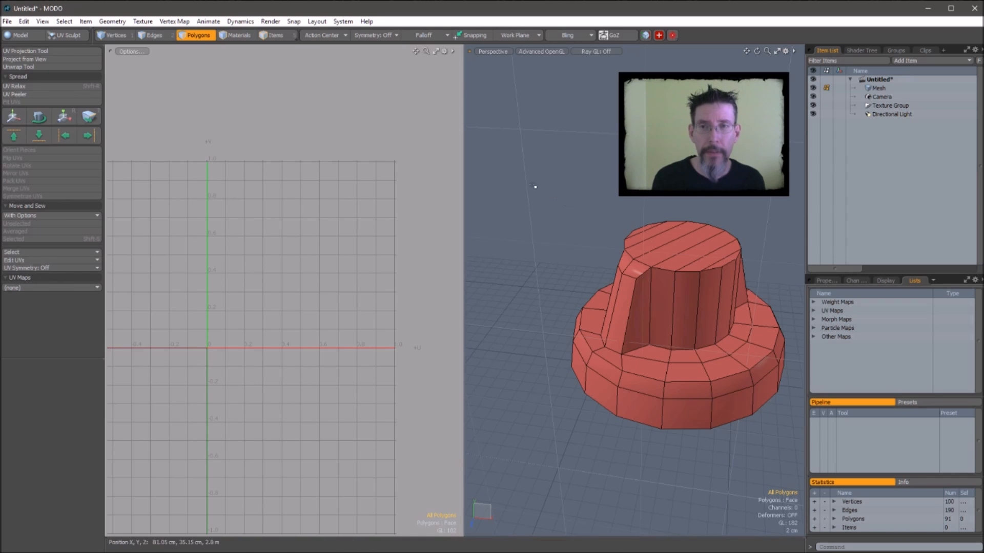
Step: Record a macro that selects three polygons on the base's lower side band and extends them to the full loop
click(347, 22)
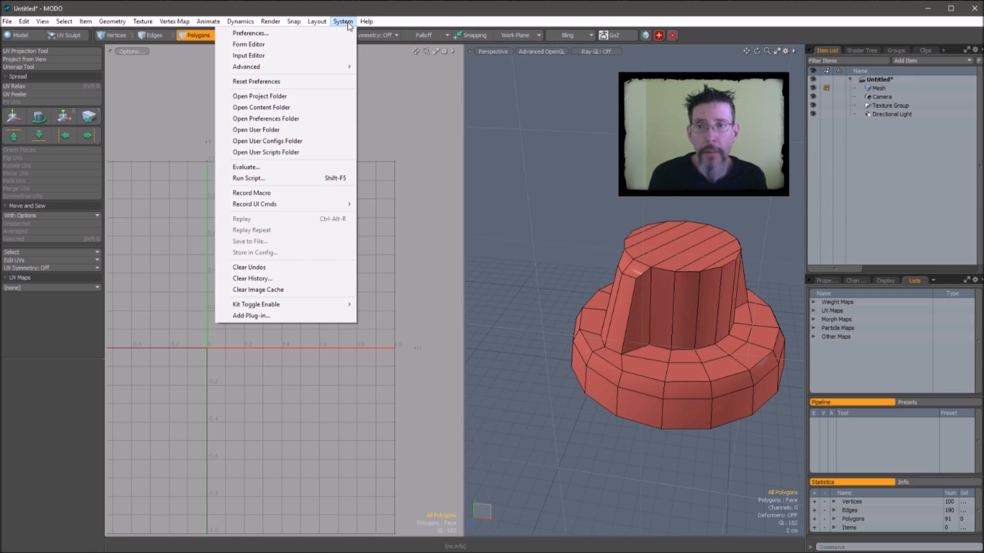
click(264, 194)
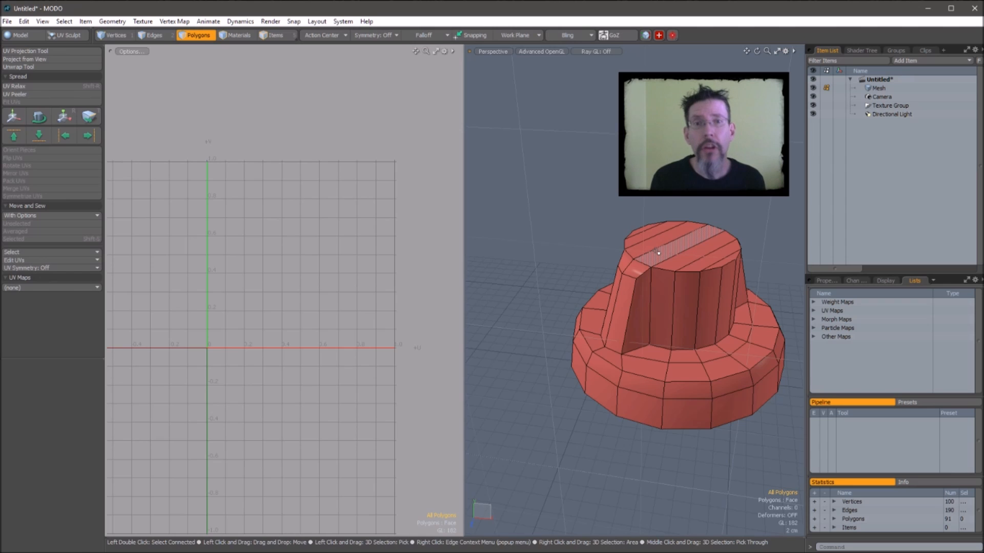
drag(757, 392, 704, 414)
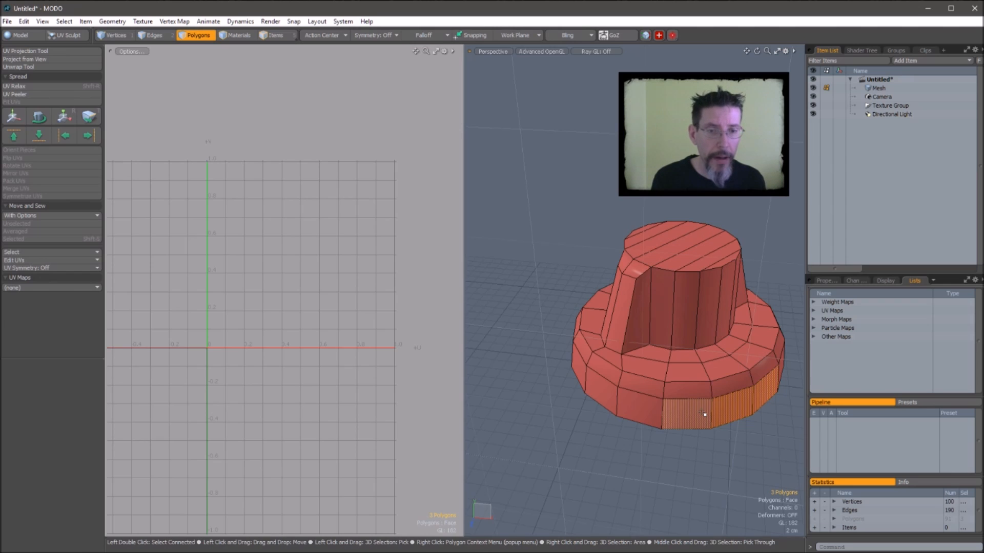
key(l)
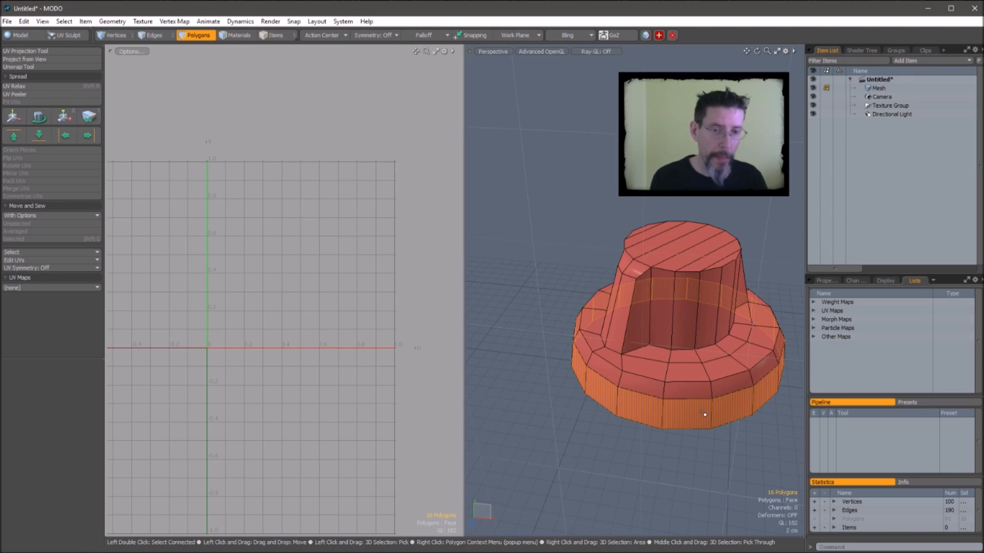
click(352, 22)
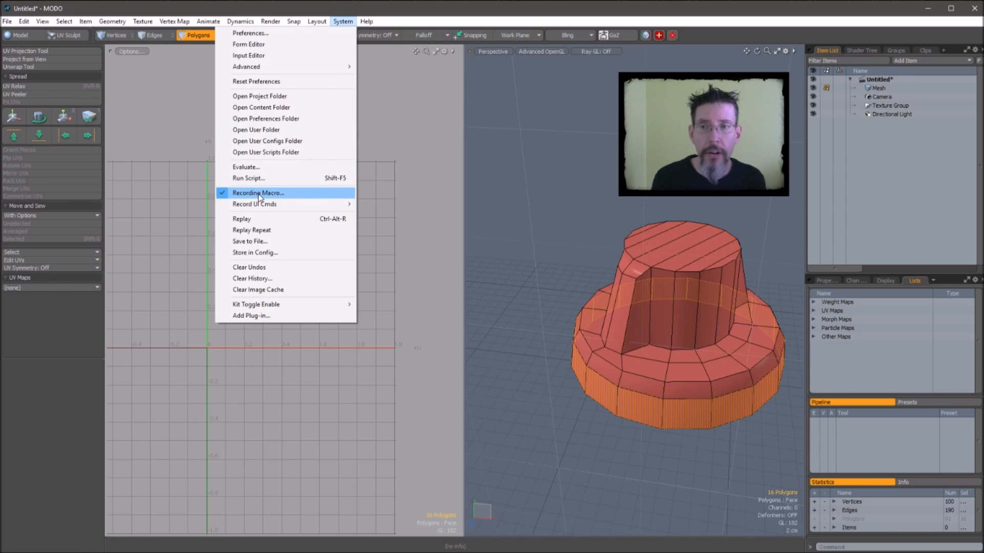
click(263, 193)
Step: Examine the options for replaying, saving and storing the recorded macro, and clear the polygon selection
click(349, 22)
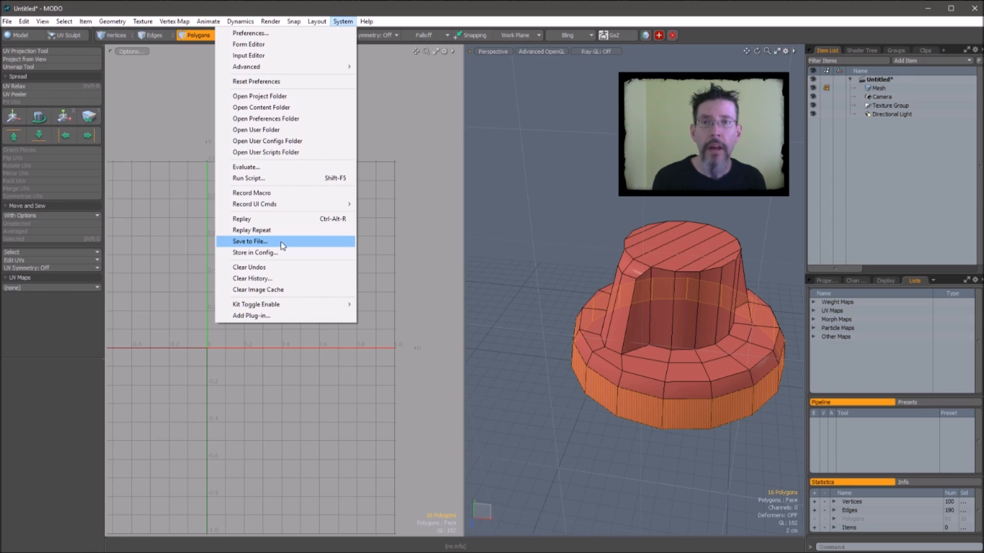
click(478, 130)
click(480, 131)
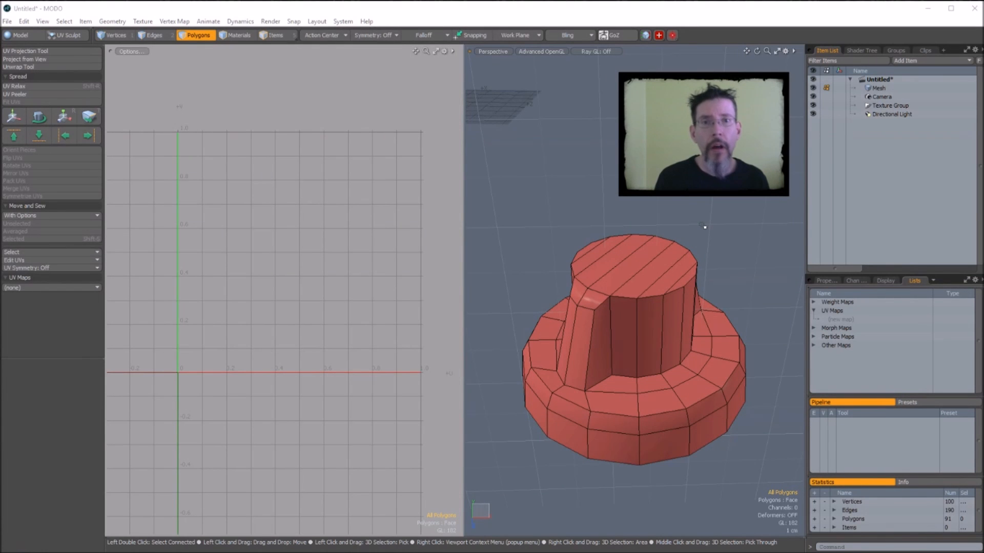
Step: Select all polygons of the knob's flat top cap and add the outer strip of the front fin
alt+drag(703, 226, 707, 222)
key(a)
alt+drag(628, 274, 662, 256)
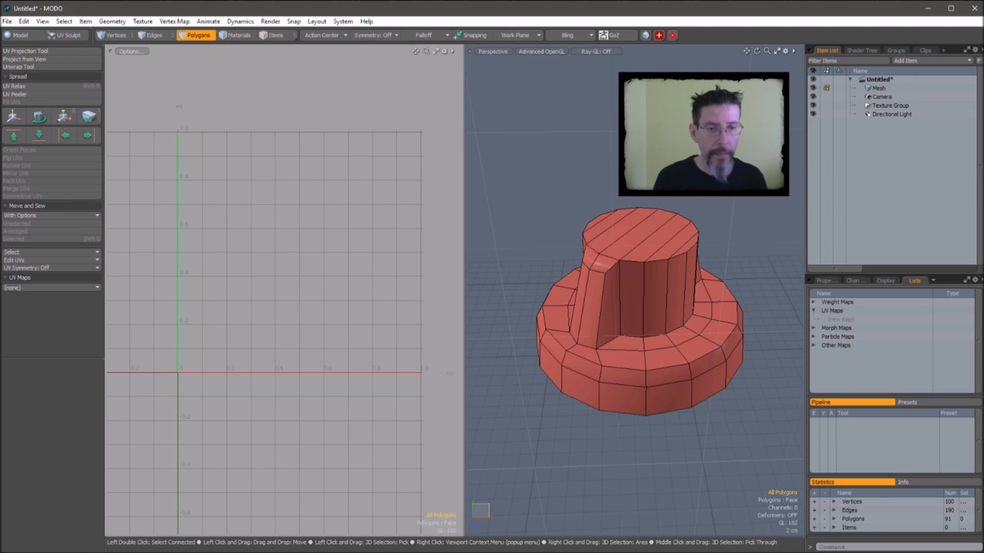
click(814, 346)
mouse_move(661, 285)
alt+mouse_down()
mouse_move(691, 299)
mouse_move(684, 251)
mouse_move(595, 280)
mouse_move(628, 266)
mouse_move(633, 322)
mouse_move(661, 286)
mouse_move(657, 326)
mouse_move(669, 297)
alt+mouse_up()
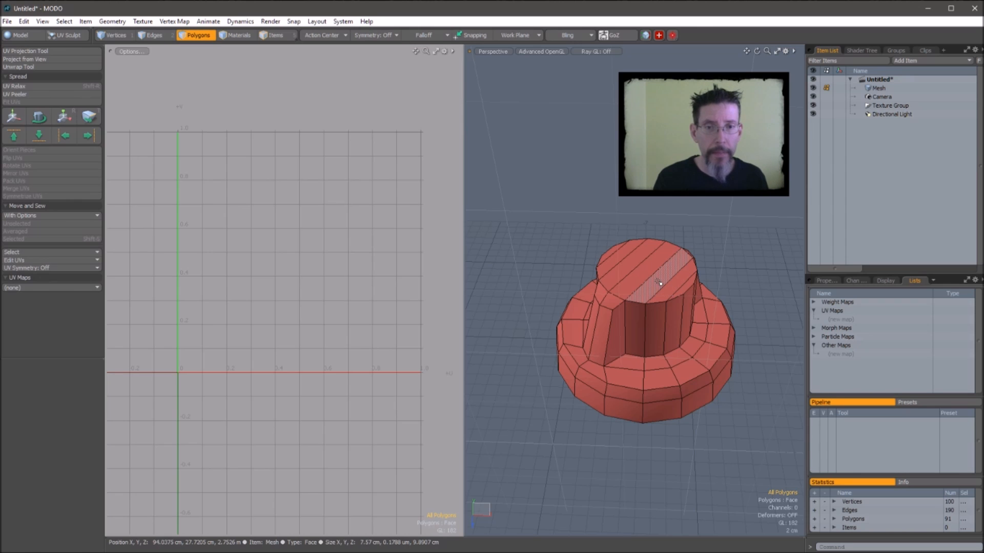
mouse_move(670, 289)
mouse_down()
mouse_move(656, 277)
mouse_move(670, 302)
mouse_move(633, 274)
mouse_up()
key(l)
ctrl+alt+drag(633, 275, 644, 287)
shift+click(619, 303)
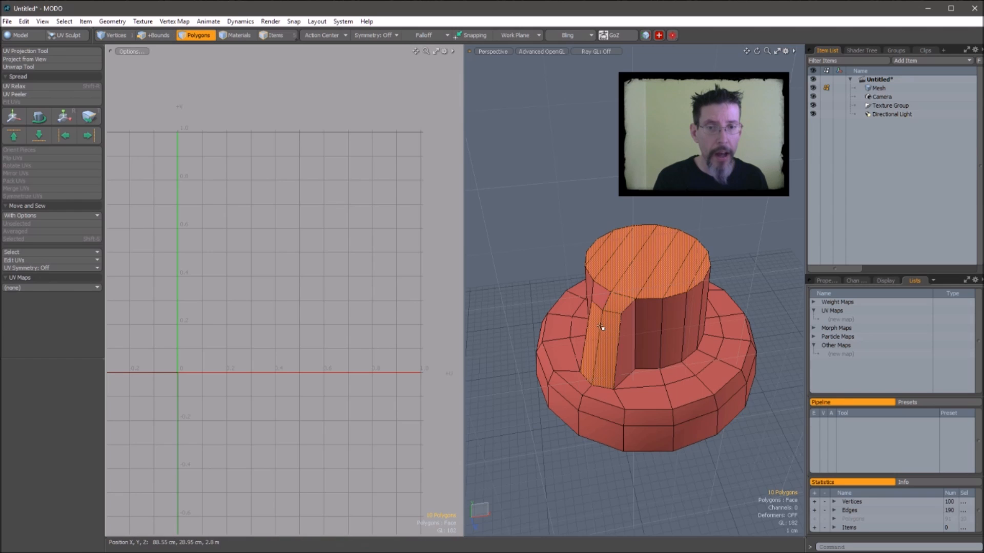
Step: Add the opposite fin's outer strip and unwrap the 15 selected top and fin polygons into the Texture UV map
alt+drag(615, 308, 651, 263)
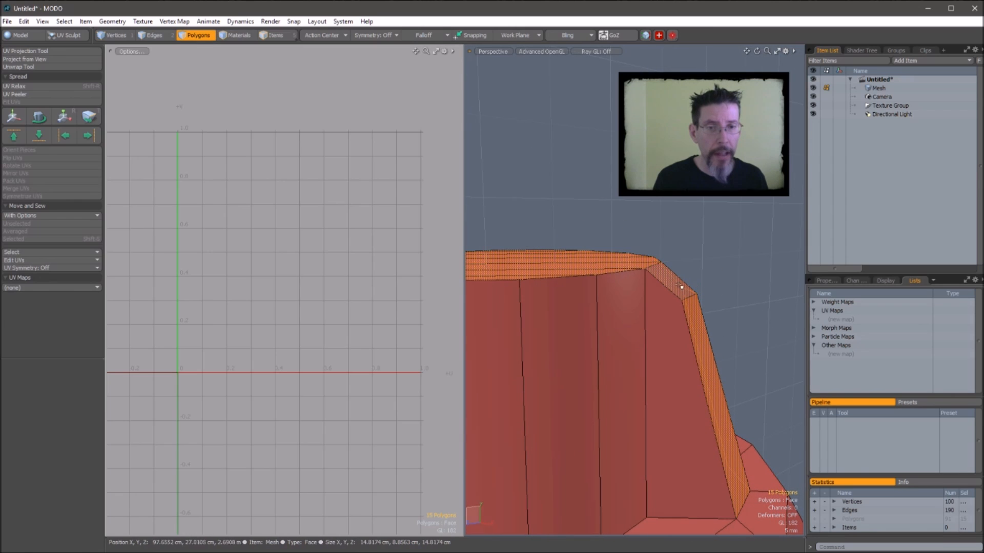
alt+drag(679, 287, 663, 323)
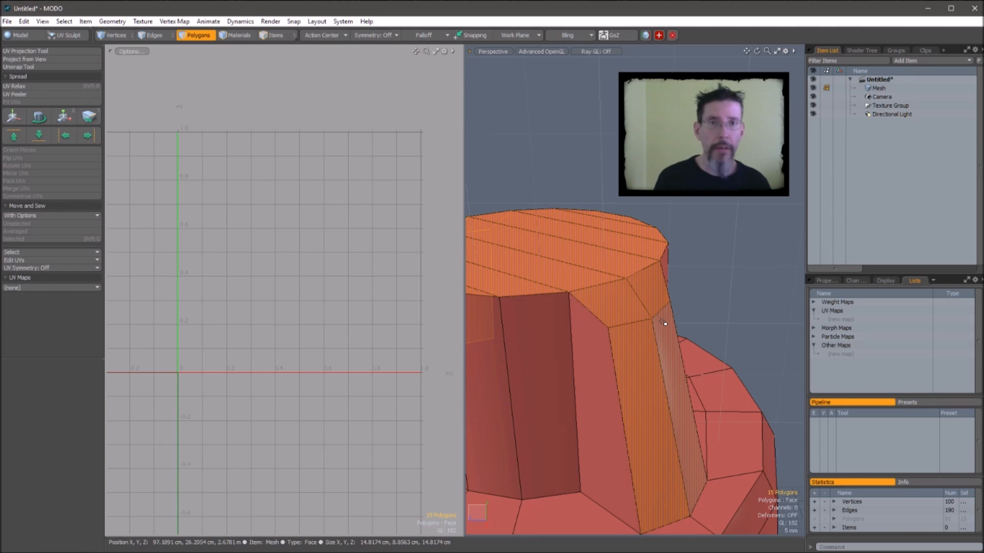
mouse_move(663, 322)
ctrl+alt+mouse_down()
mouse_move(638, 325)
mouse_move(676, 336)
ctrl+alt+mouse_up()
mouse_move(676, 335)
ctrl+alt+mouse_down()
mouse_move(619, 330)
mouse_move(651, 314)
mouse_move(661, 325)
ctrl+alt+mouse_up()
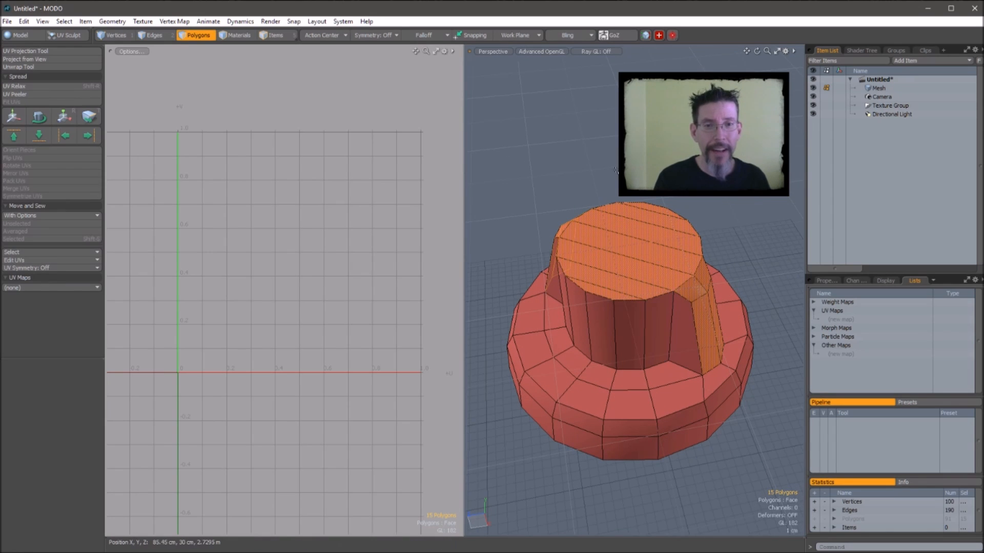
alt+drag(661, 325, 705, 233)
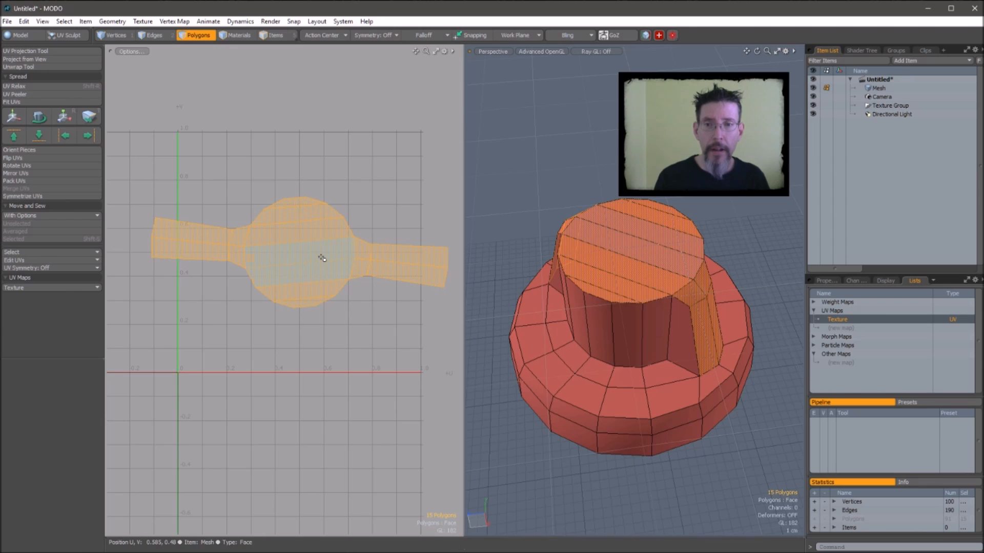
alt+drag(559, 256, 604, 249)
alt+shift+drag(342, 179, 332, 189)
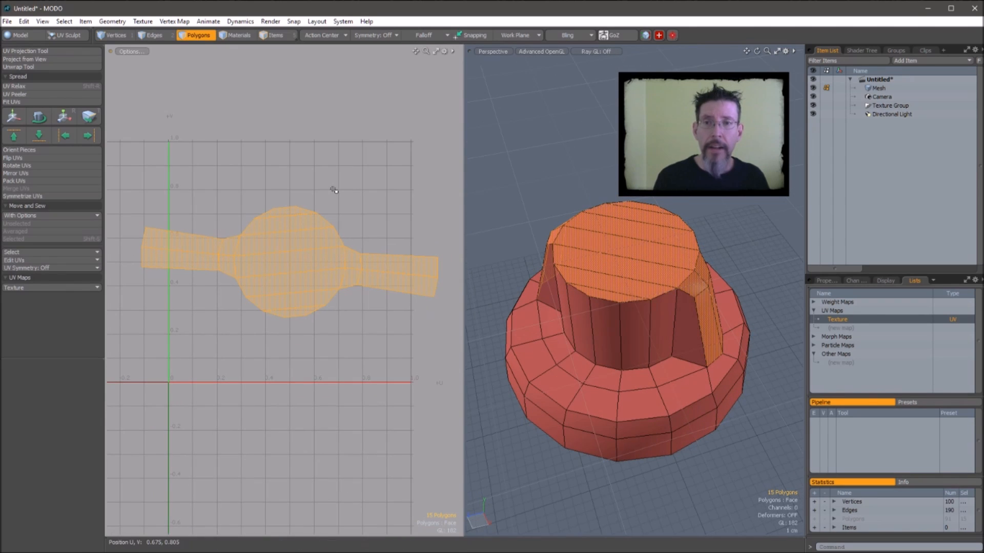
Step: Align the top-cap UV island so a fin strip's middle edge lies horizontal, and place the island outside the 0–1 tile
click(348, 185)
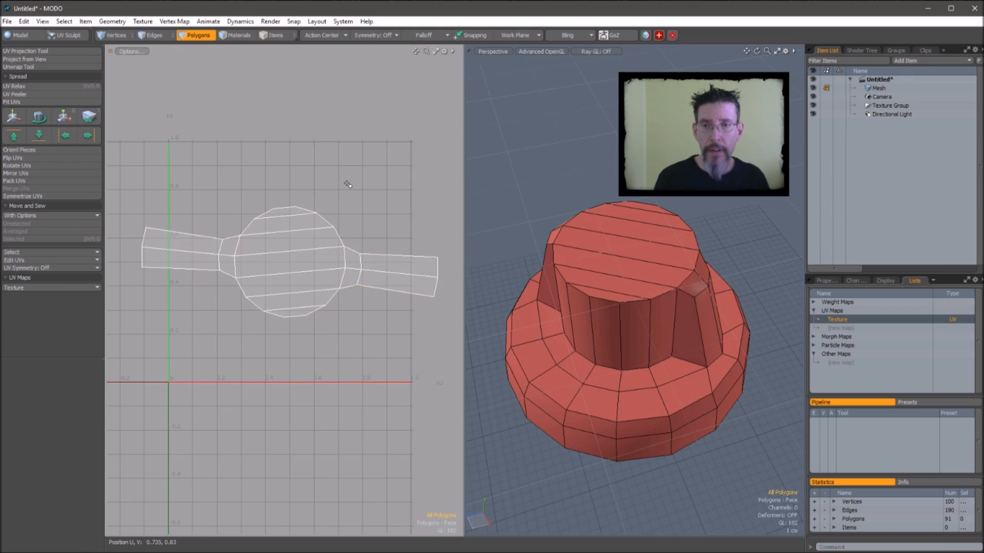
key(2)
click(392, 271)
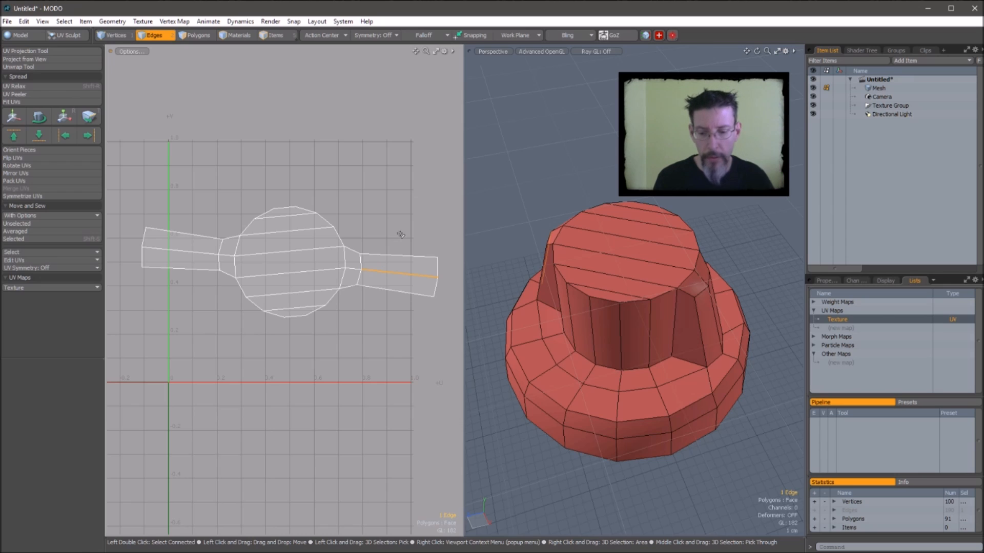
key(shift)
key(shift+s)
click(401, 234)
alt+drag(425, 210, 233, 203)
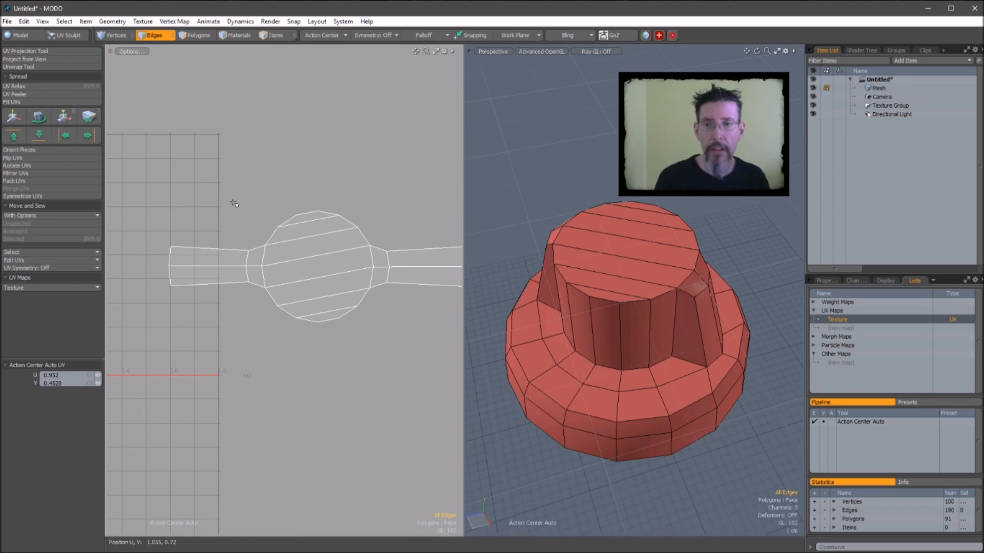
Step: Select the entire top-cap UV island in polygon mode and hide its polygons
key(3)
double_click(297, 249)
key(h)
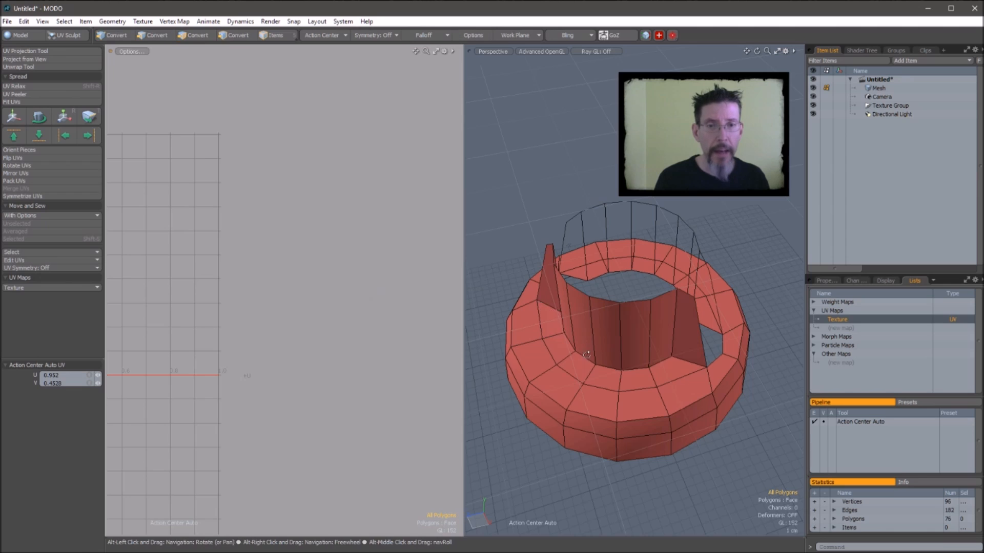
alt+drag(587, 354, 700, 332)
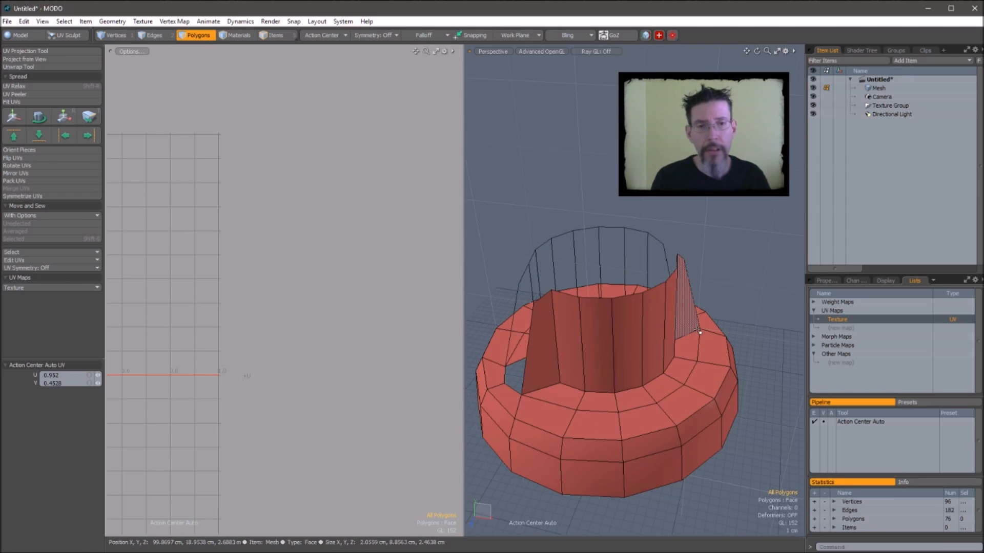
alt+drag(700, 330, 622, 340)
mouse_move(558, 365)
ctrl+alt+mouse_down()
mouse_move(585, 357)
mouse_move(571, 326)
ctrl+alt+mouse_up()
mouse_move(767, 315)
mouse_down()
mouse_move(705, 336)
mouse_move(550, 335)
mouse_move(736, 342)
mouse_up()
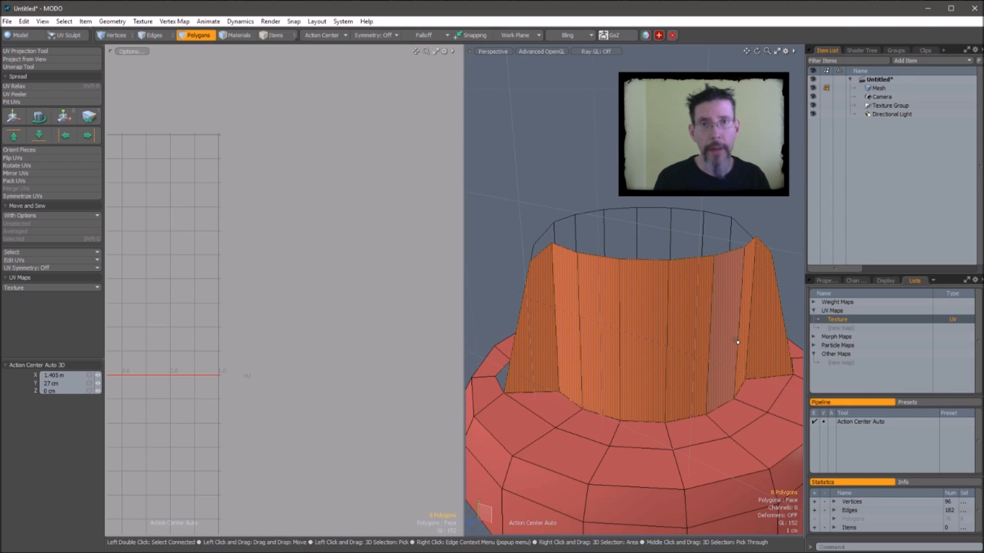
click(547, 214)
Step: Select the flat side polygons of both fins around the knob
alt+drag(547, 214, 587, 307)
click(565, 353)
alt+drag(653, 339, 725, 345)
shift+click(764, 314)
shift+click(698, 399)
alt+drag(597, 376, 666, 372)
shift+click(585, 427)
Step: Examine the sharp vertical edge where a fin side meets the curved wall by selecting it in edge mode
alt+drag(637, 281, 685, 317)
alt+drag(686, 316, 661, 376)
alt+drag(635, 416, 621, 439)
key(2)
click(644, 385)
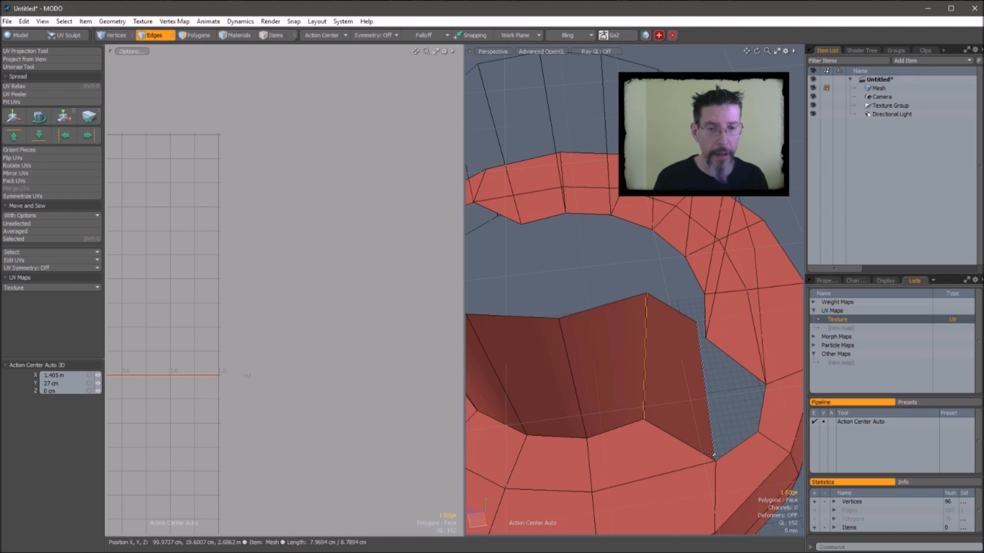
Step: Return to polygon mode and select the four flat side polygons of the two fins
key(3)
click(685, 397)
alt+drag(684, 392, 676, 209)
shift+click(663, 369)
scroll(720, 343, down, 6)
shift+click(690, 362)
shift+click(583, 351)
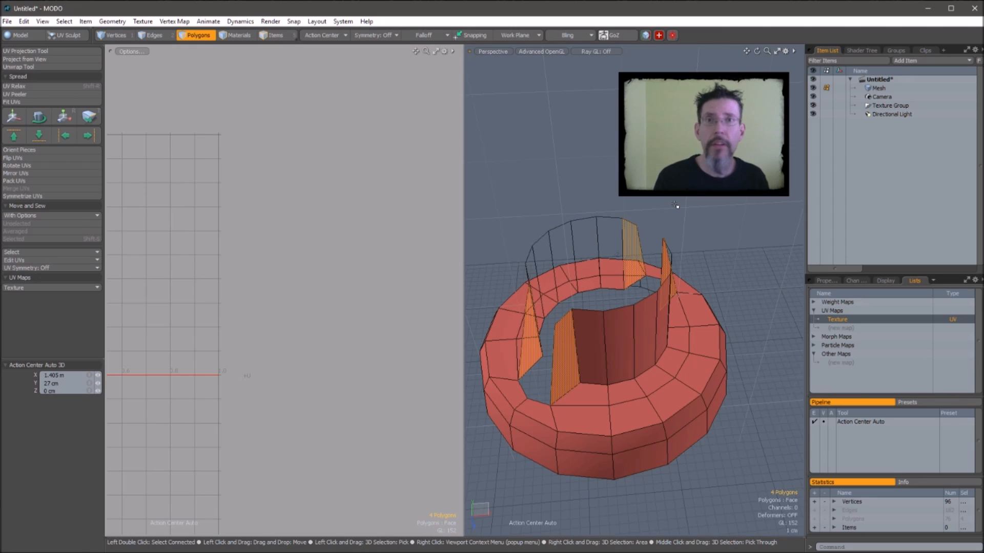
Step: Unwrap and relax the four selected fin sides with the unwrap macro, then remove them from view
alt+shift+drag(242, 307, 428, 348)
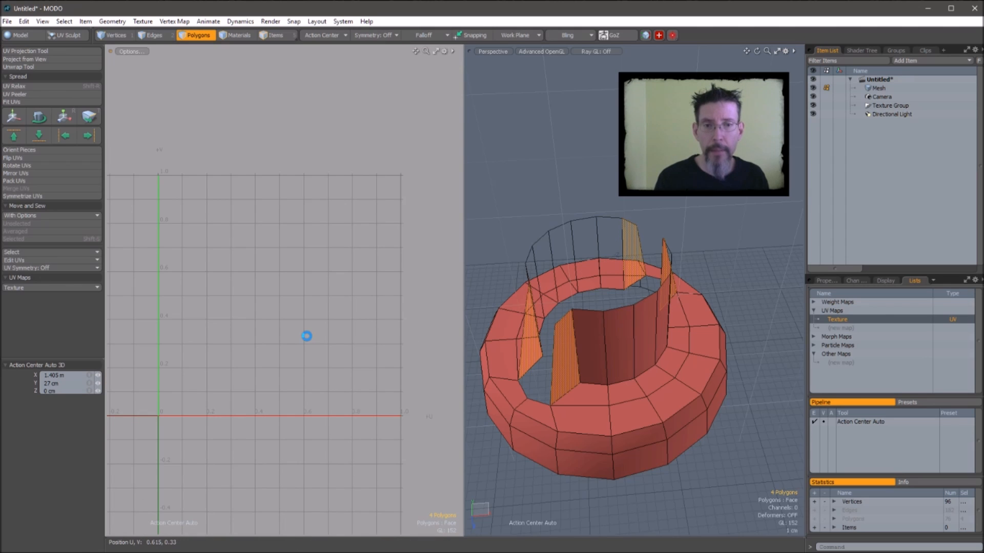
key(shift+r)
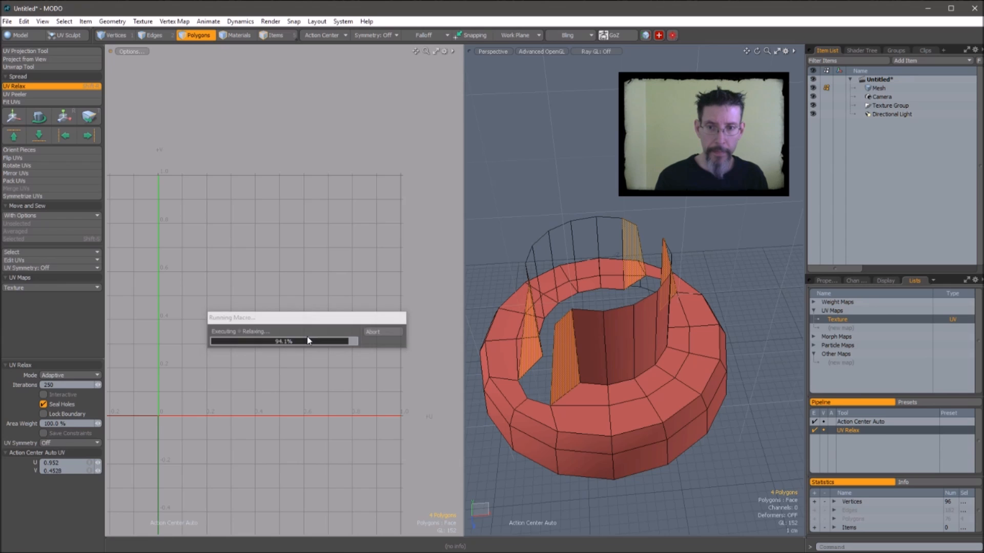
mouse_move(310, 300)
alt+shift+mouse_down()
mouse_move(321, 294)
mouse_move(297, 292)
alt+shift+mouse_up()
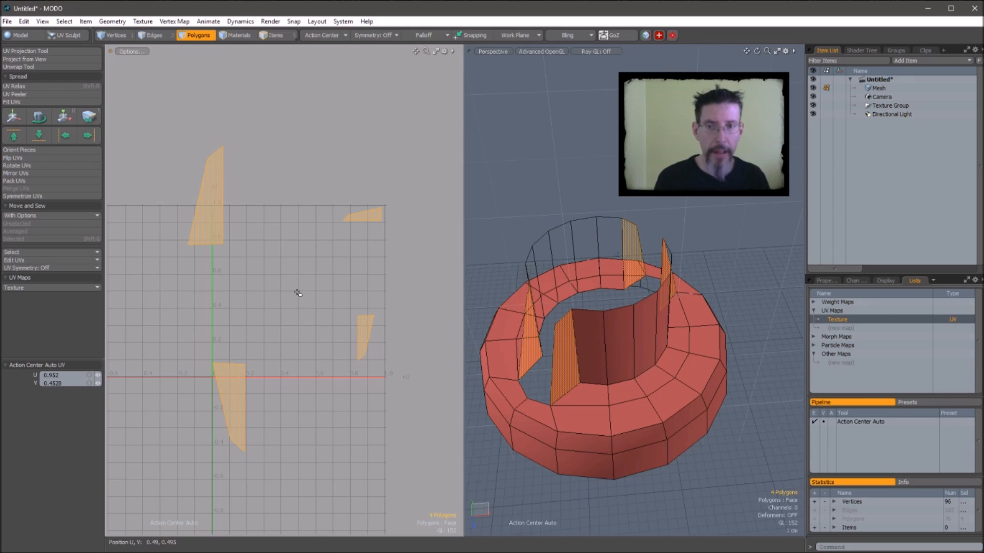
key(Delete)
Step: Select the 12 polygons of the knob's two curved walls and unwrap and relax them with the macro
alt+drag(717, 304, 623, 258)
mouse_move(677, 296)
mouse_down()
mouse_move(581, 303)
mouse_move(705, 332)
mouse_move(571, 308)
mouse_move(630, 308)
mouse_up()
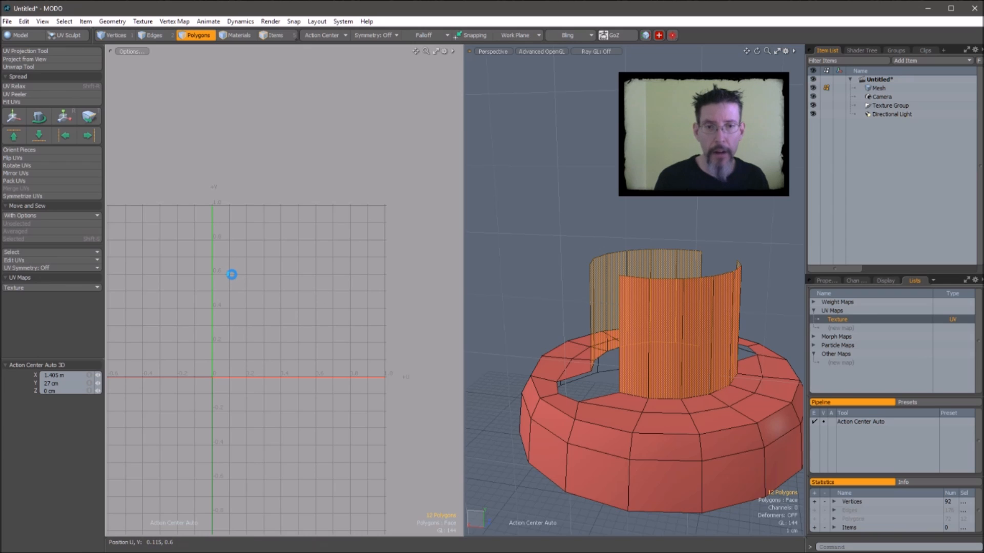
key(shift+r)
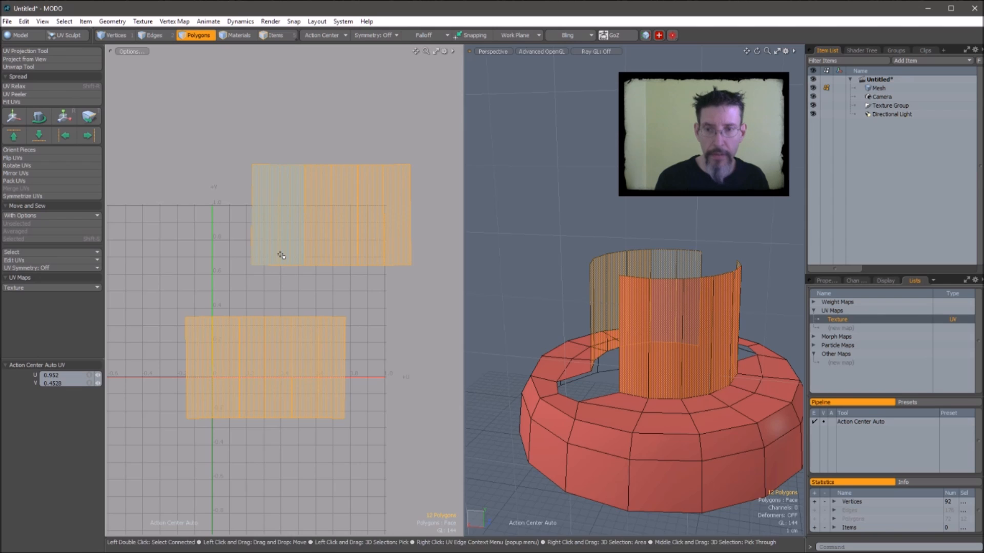
Step: Remove the curved walls from view, and unwrap and relax the remaining 60 base polygons as one piece with the macro
key(Delete)
alt+drag(512, 285, 737, 326)
double_click(740, 388)
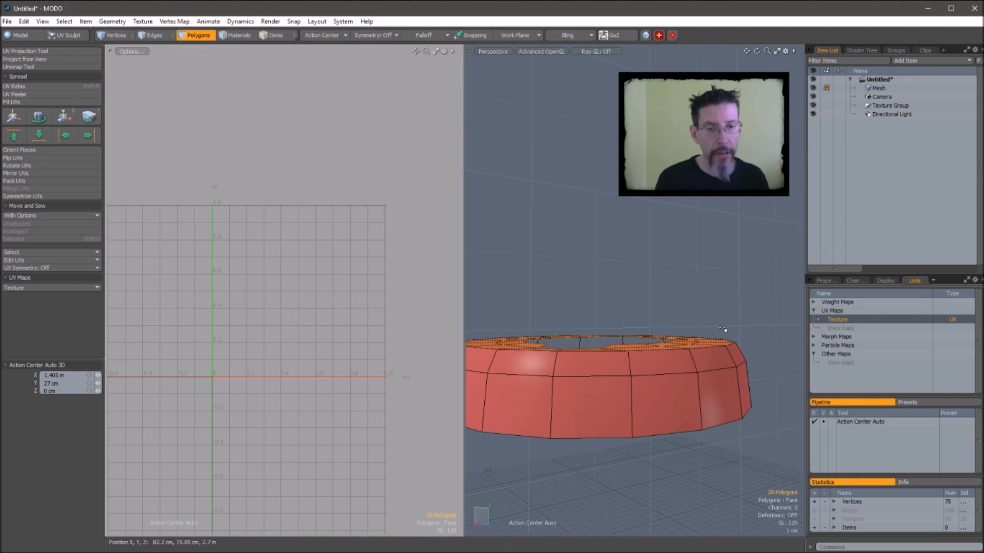
alt+drag(757, 342, 722, 314)
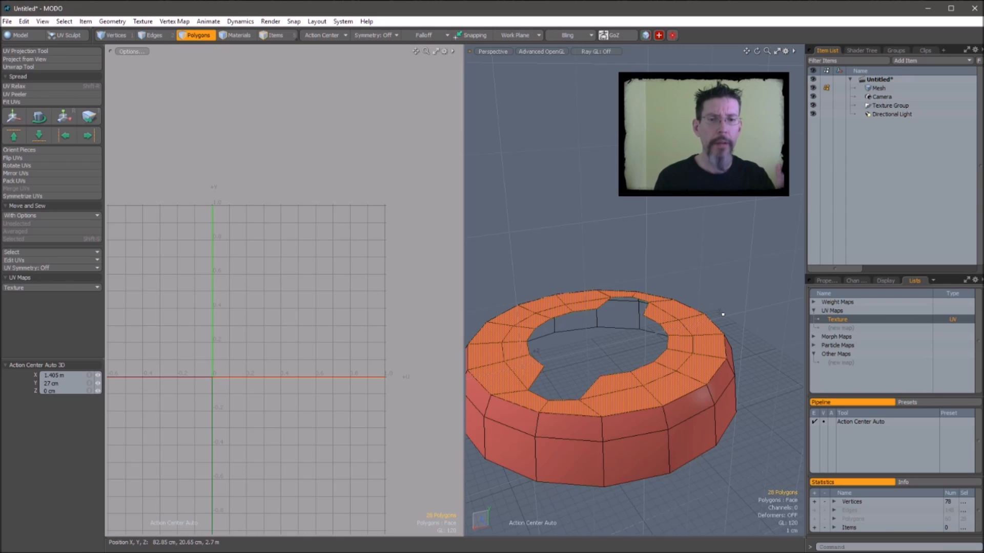
double_click(694, 369)
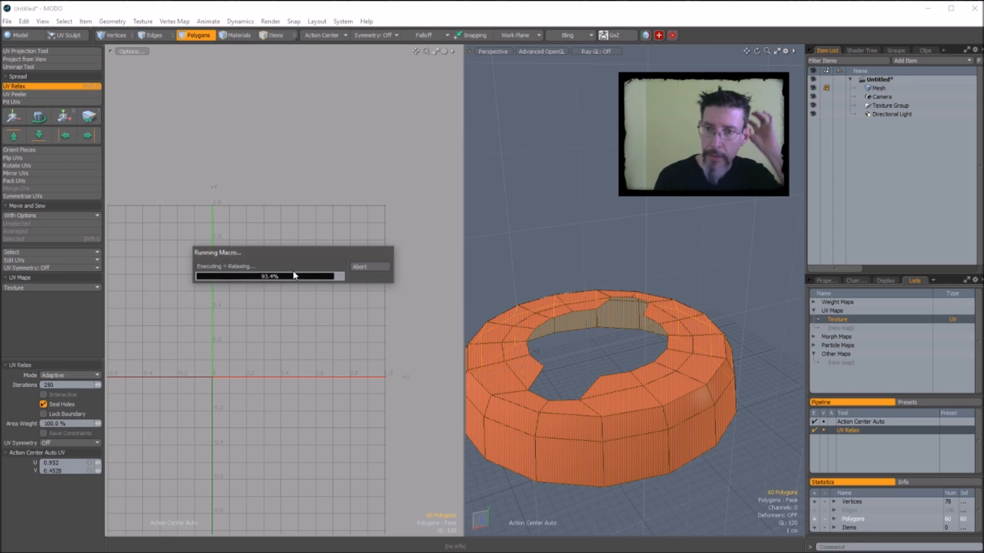
alt+drag(310, 262, 313, 269)
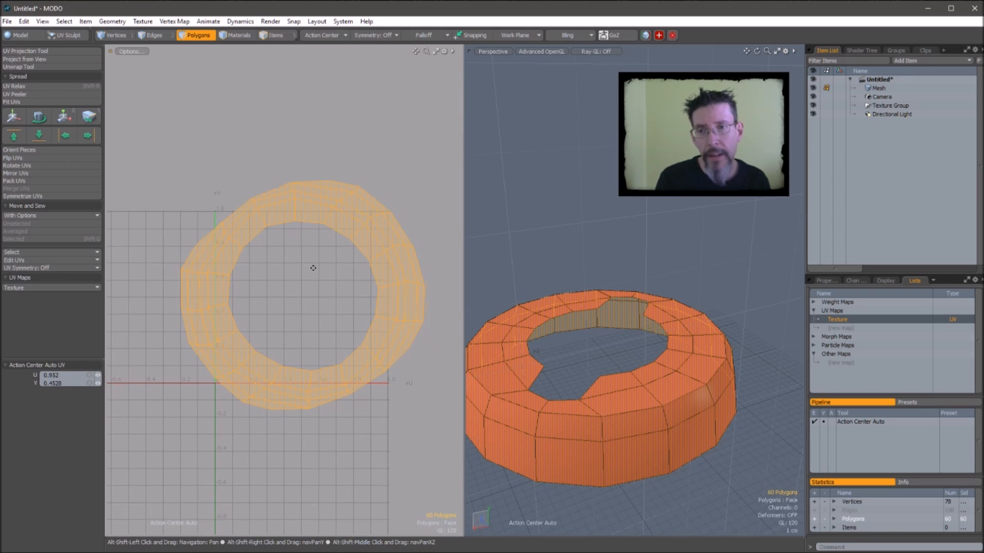
Step: Relax the whole base's UV island again using UV Relax in Conformal mode
key(shift+r)
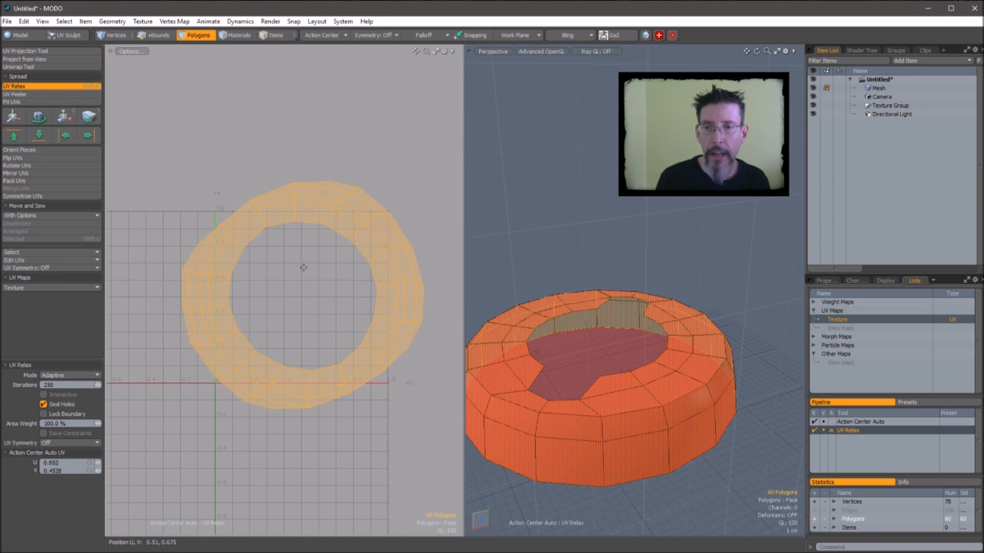
ctrl+right_click(303, 268)
click(306, 230)
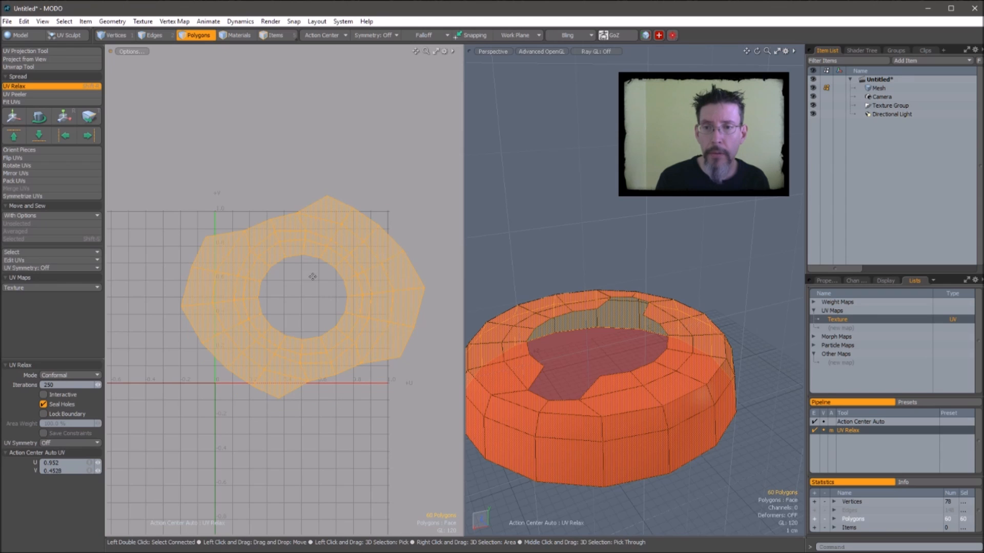
alt+drag(518, 257, 521, 279)
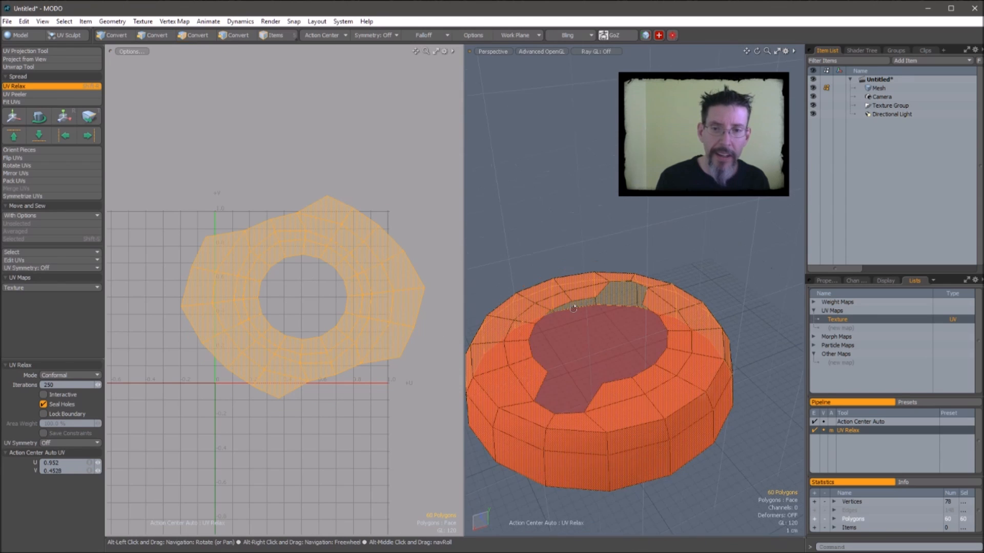
key(space)
Step: Examine the distorted outer polygons of the base's UV island by selecting them and matching them to the mesh
click(398, 213)
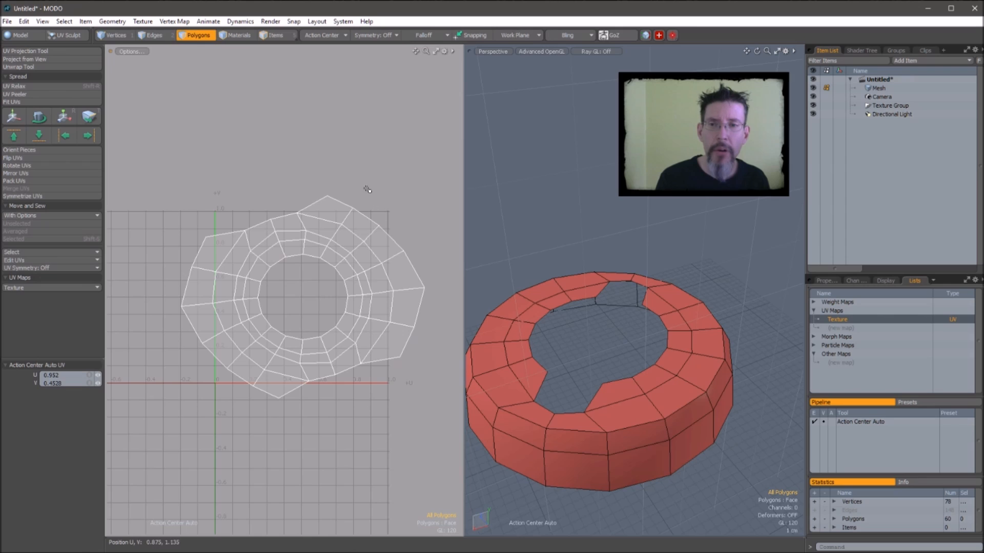
click(336, 210)
mouse_move(337, 210)
mouse_down()
mouse_move(385, 245)
mouse_move(408, 309)
mouse_up()
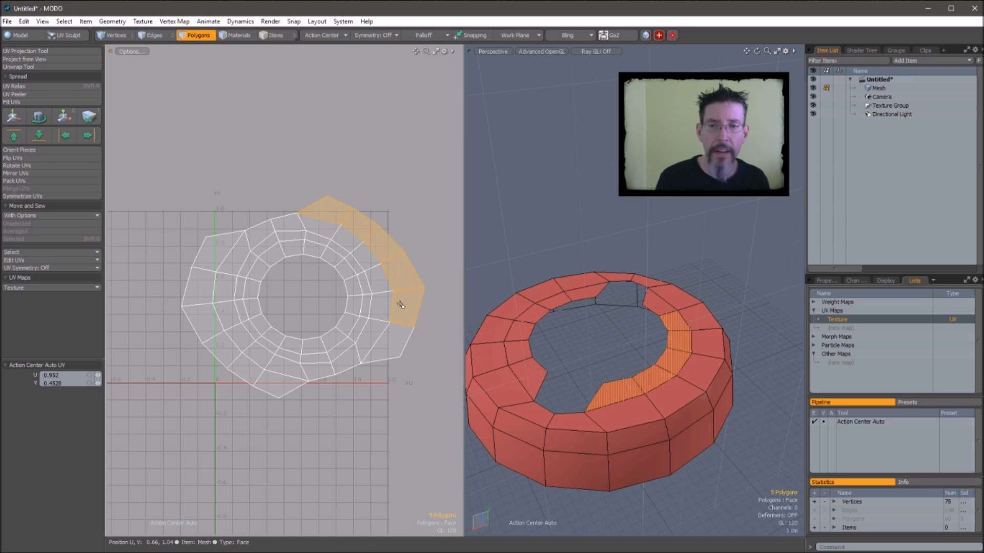
click(418, 198)
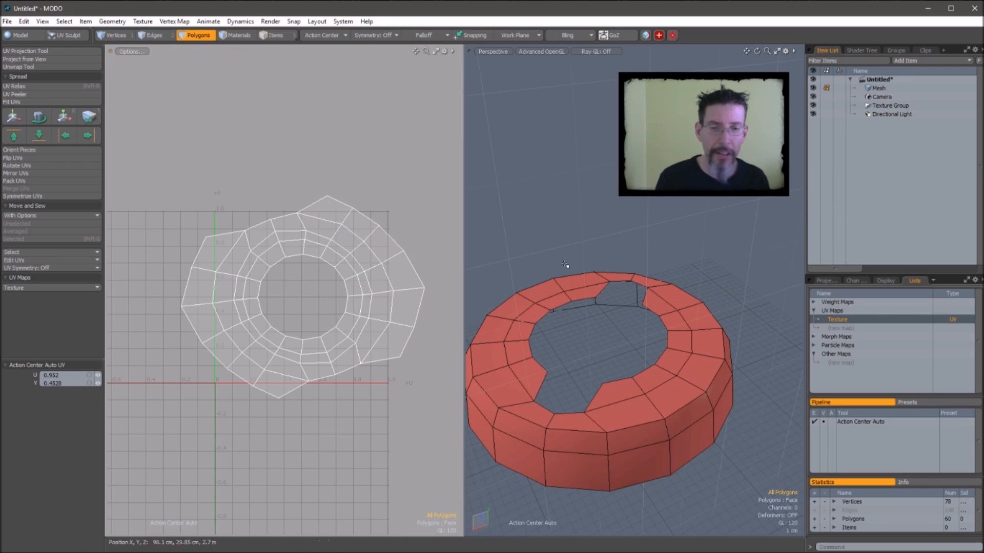
double_click(368, 291)
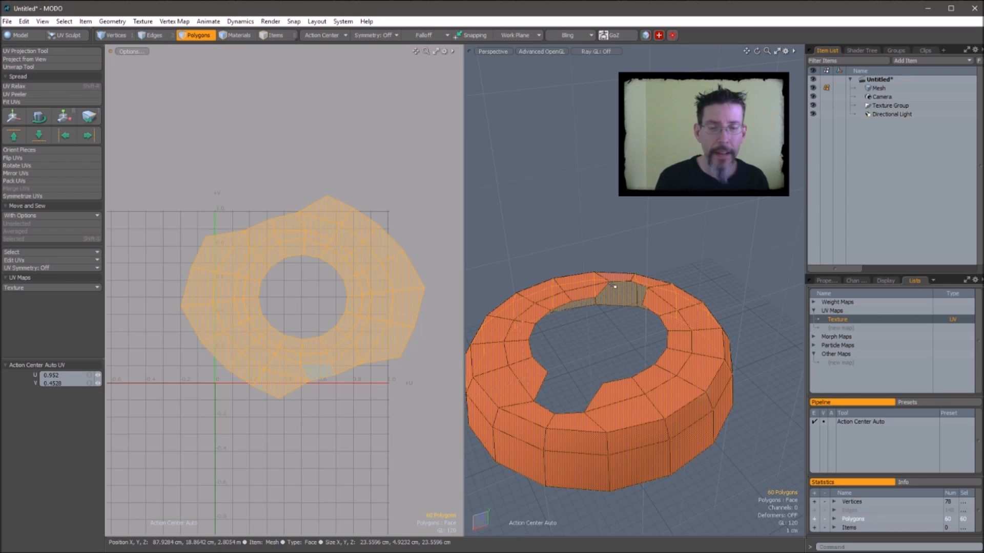
click(617, 325)
Step: Select the 28 polygons of the base's top ring and unwrap and relax them separately with the macro
drag(706, 343, 678, 353)
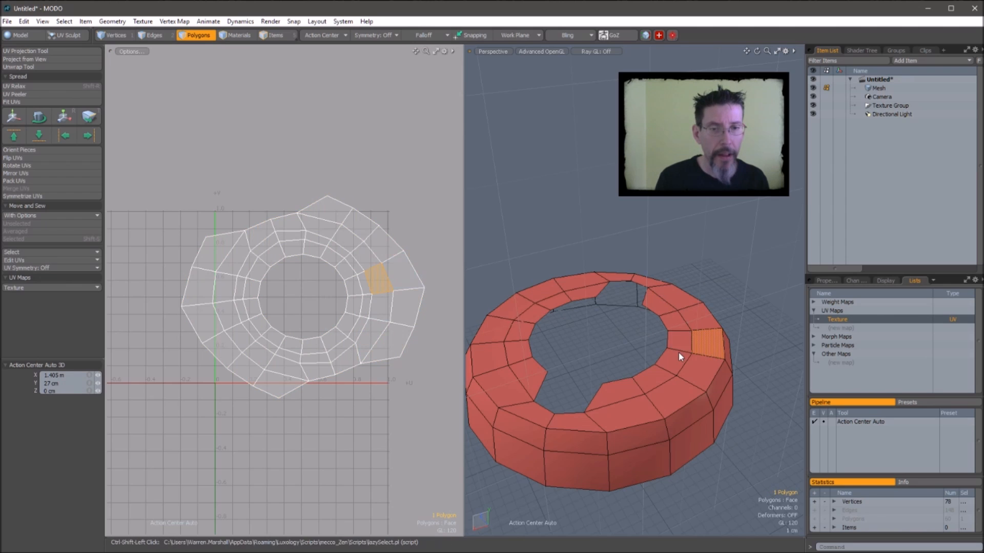
key(l)
alt+drag(322, 285, 285, 298)
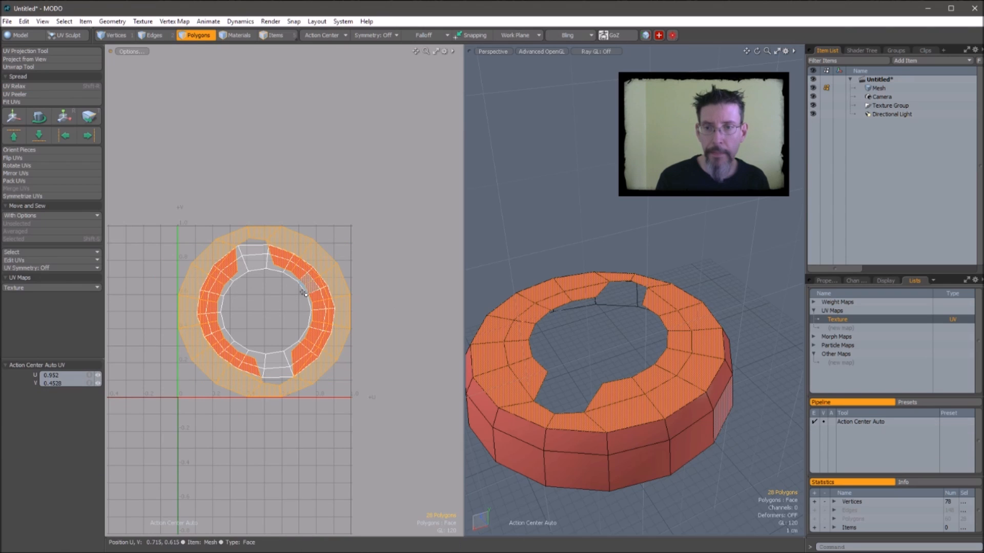
Step: Move the top ring's UV island about -0.41 in U and -0.975 in V, and remove the ring from view
key(w)
drag(320, 211, 334, 326)
drag(284, 375, 250, 378)
alt+drag(275, 351, 320, 213)
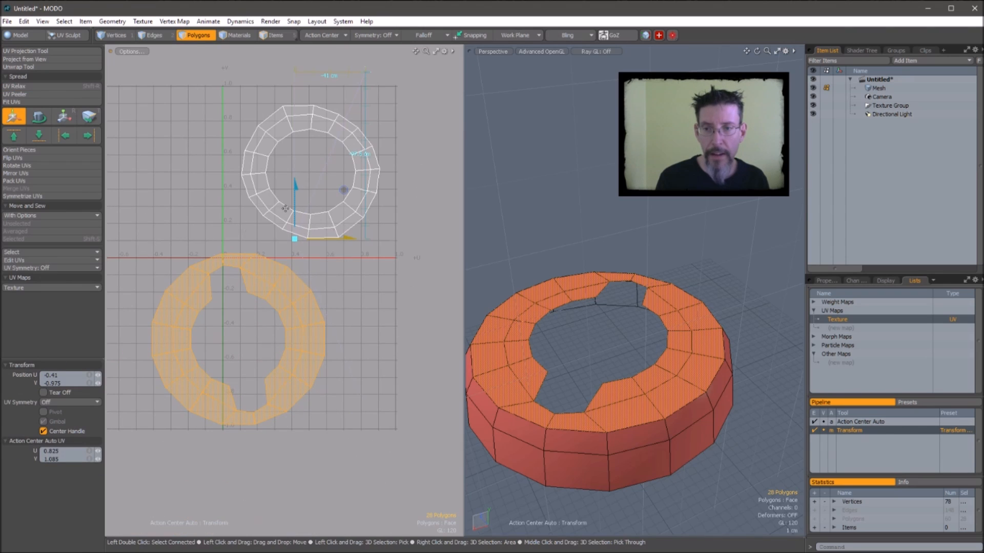
alt+drag(253, 240, 308, 248)
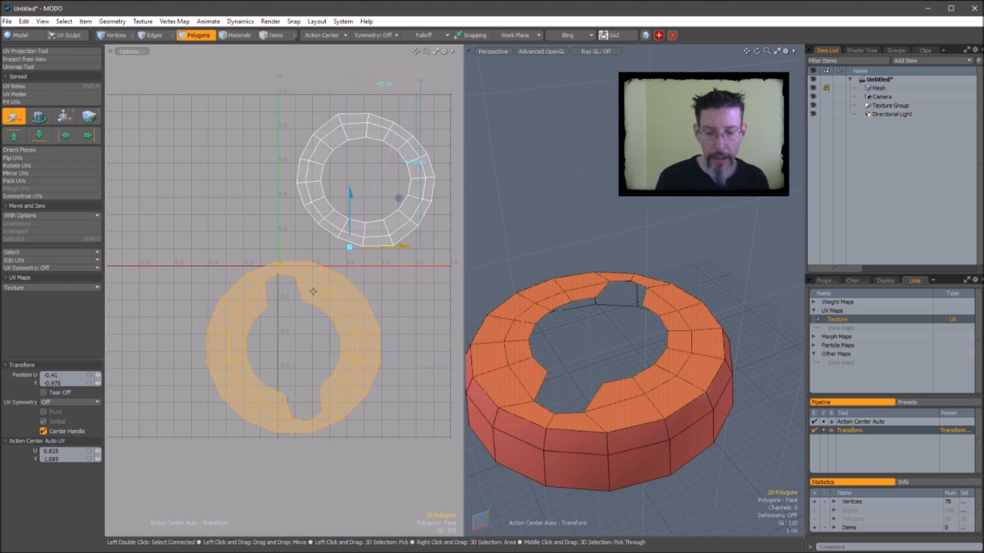
key(Delete)
alt+drag(308, 288, 271, 315)
key(space)
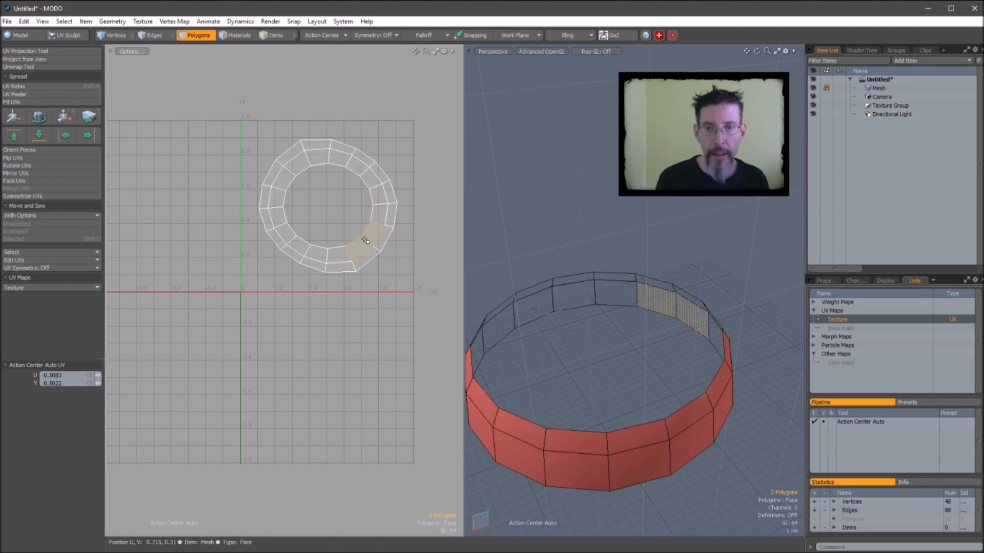
Step: Select the 32 polygons of the base's outer wall and project their UVs with Auto Cylinder - Y
double_click(364, 238)
alt+drag(649, 325, 602, 239)
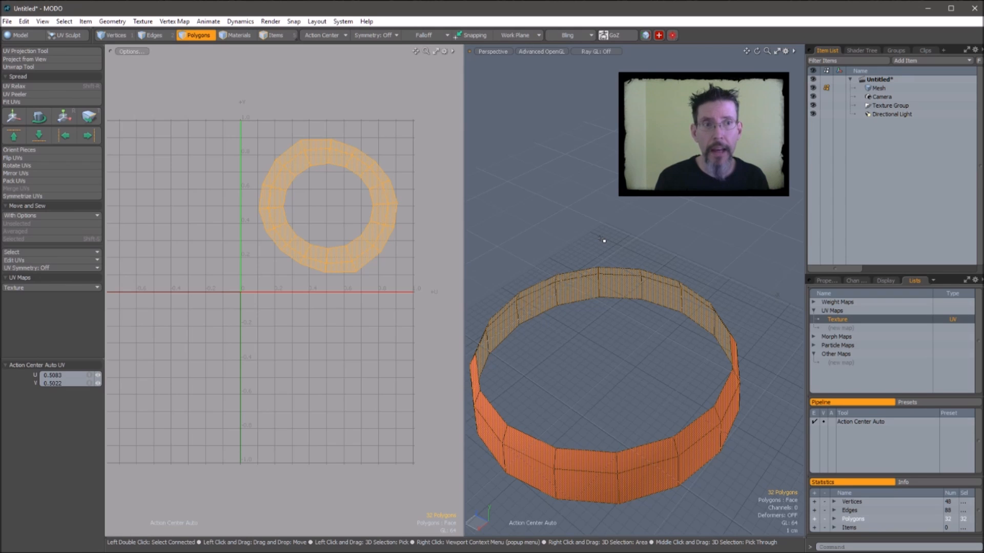
alt+shift+drag(583, 285, 631, 260)
alt+shift+drag(394, 204, 340, 290)
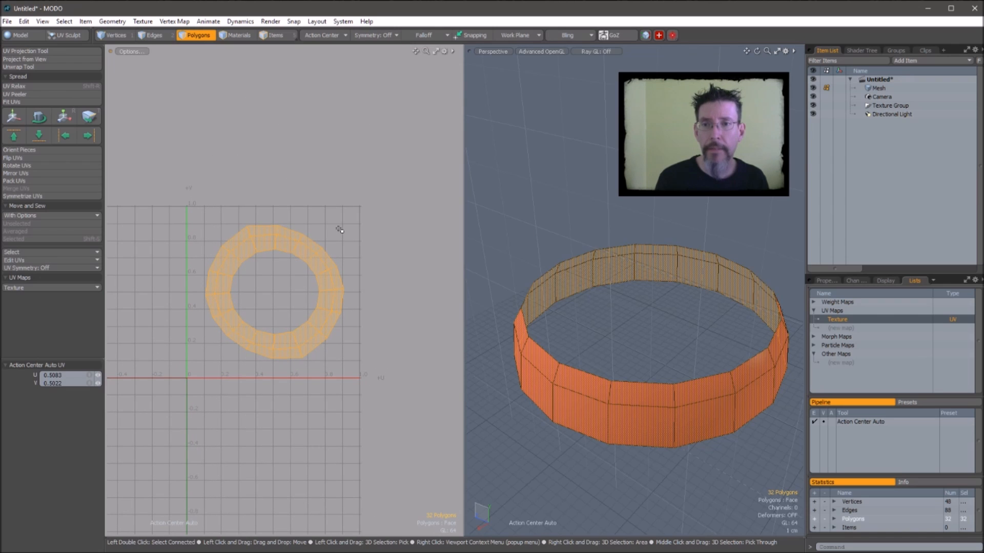
key(u)
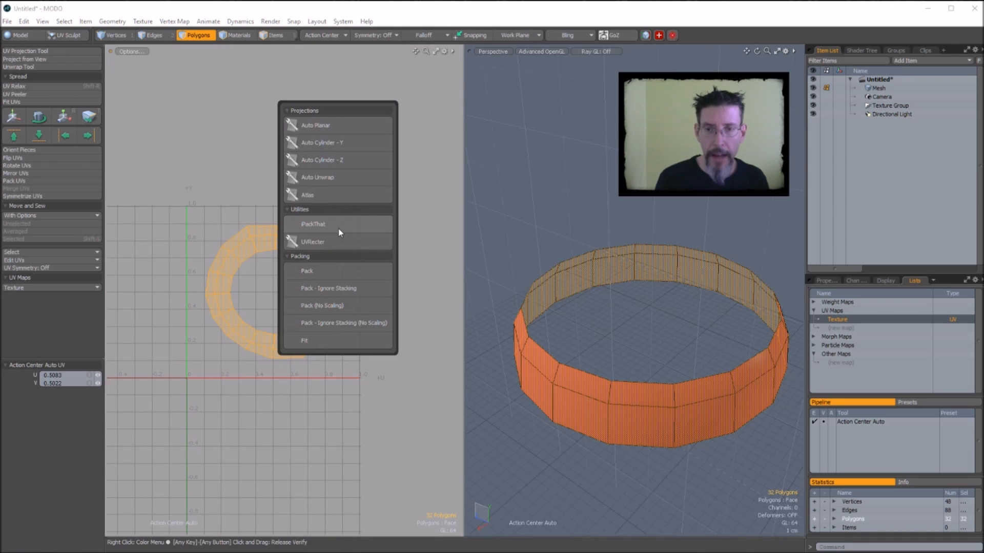
click(356, 144)
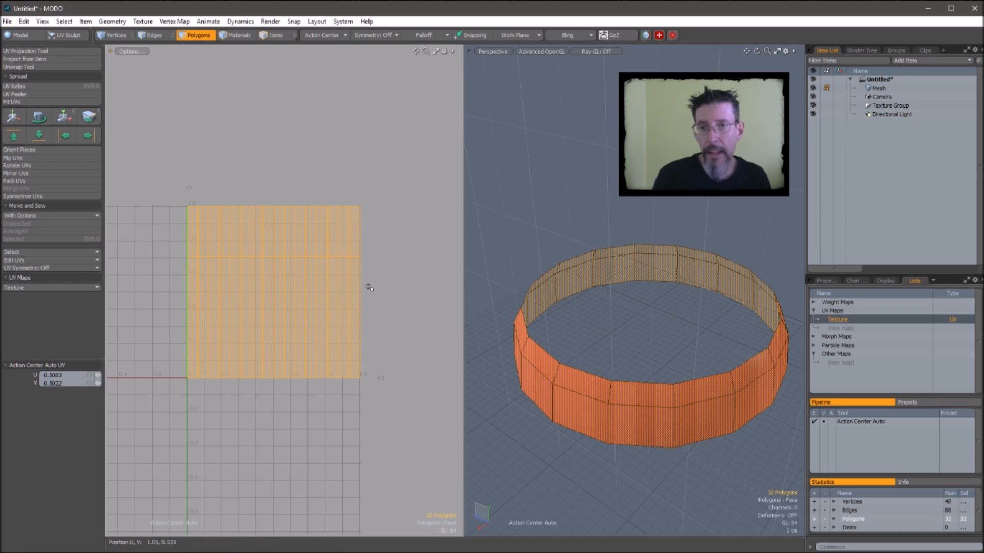
Step: Relax the outer wall's cylindrical UV projection into a strip with the macro
alt+drag(392, 311, 377, 275)
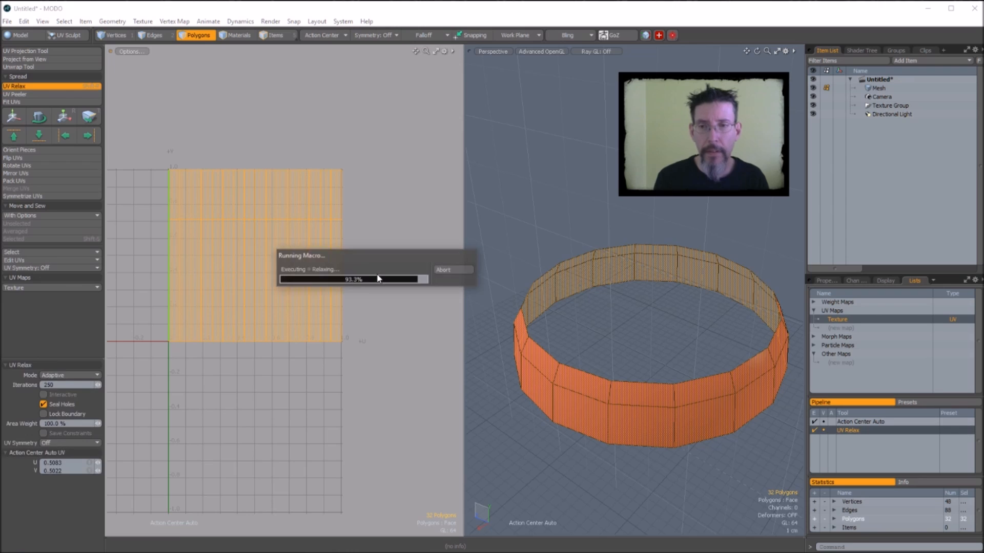
alt+shift+drag(389, 247, 391, 285)
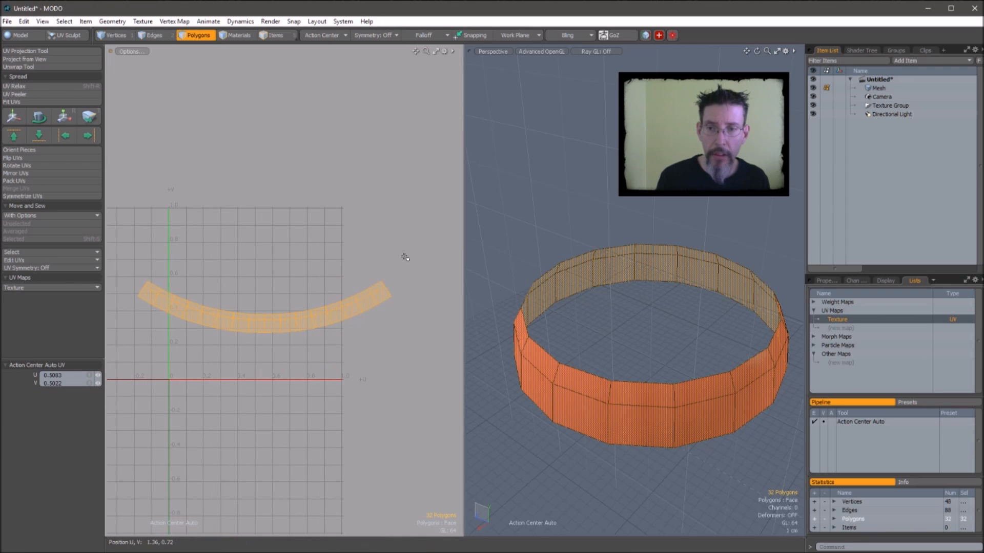
alt+shift+drag(274, 277, 281, 230)
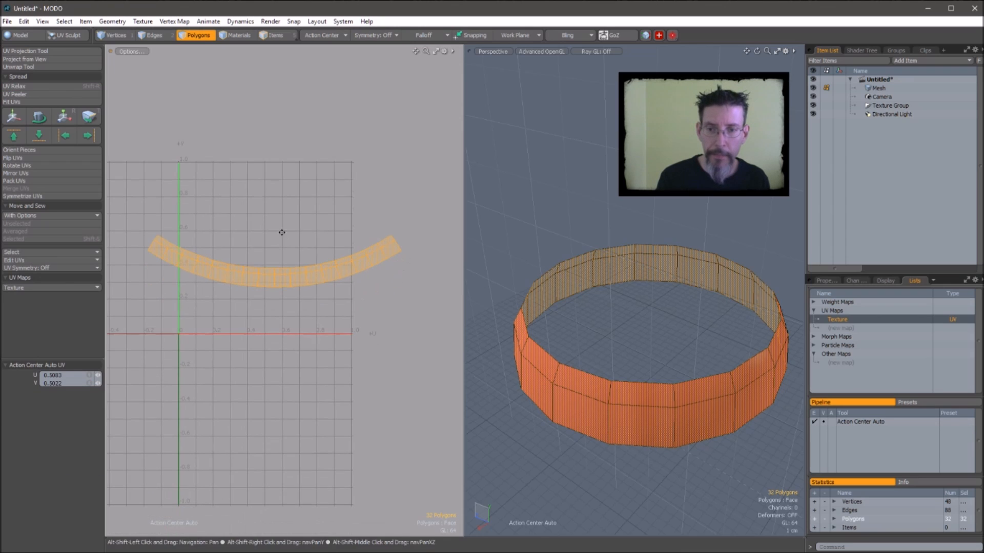
Step: Bring back all removed parts of the knob and pack the UV islands with Pack - Ignore Stacking
click(364, 323)
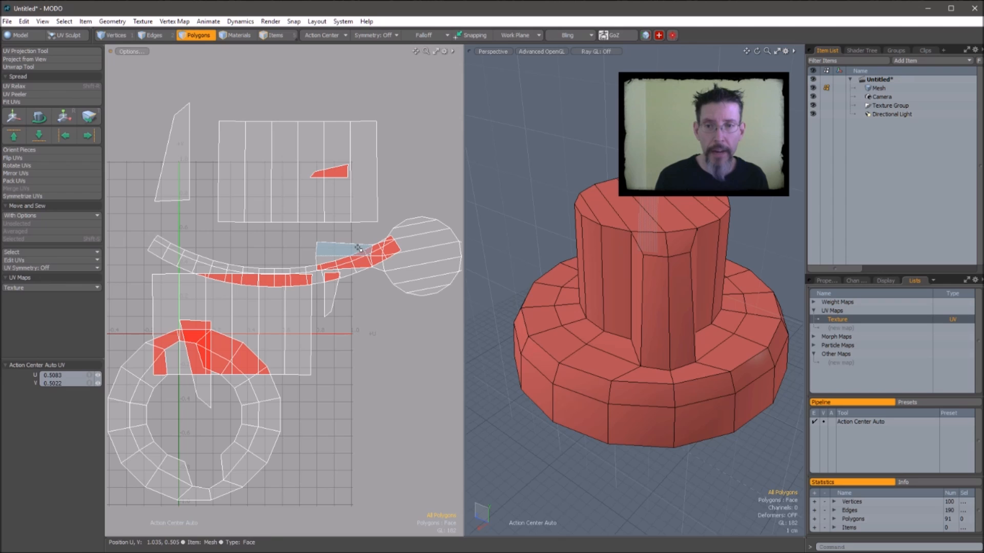
key(ctrl+u)
click(347, 396)
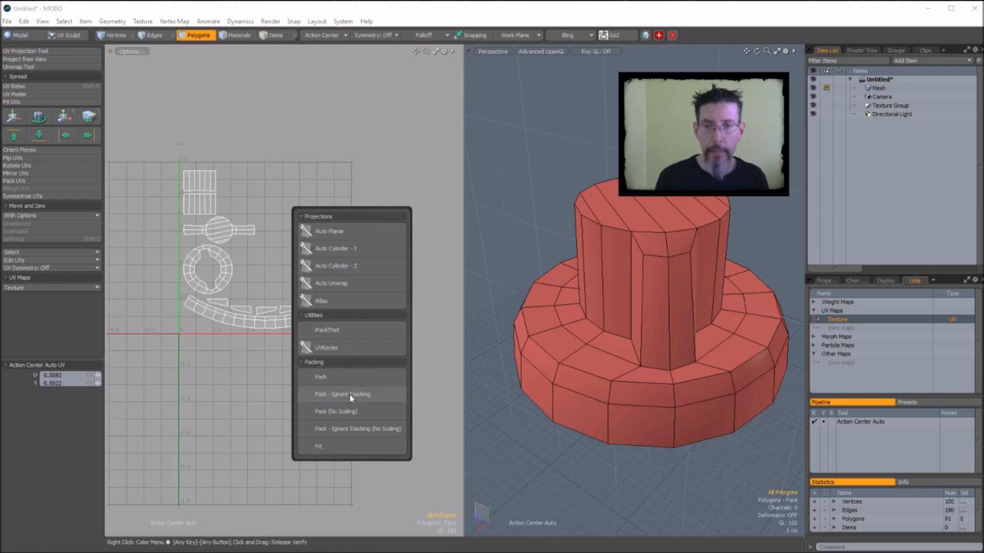
scroll(245, 265, up, 2)
ctrl+alt+drag(245, 265, 266, 305)
ctrl+alt+drag(266, 305, 250, 305)
alt+drag(667, 246, 594, 314)
alt+drag(593, 314, 601, 309)
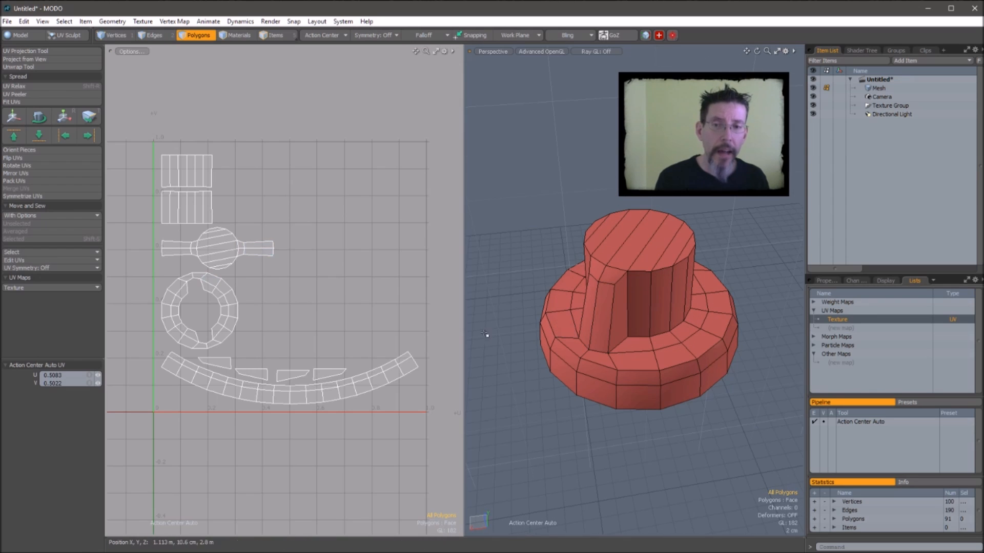
Step: Check the packed fin-side and curved-wall islands against the mesh by selecting them in the UV view
click(291, 377)
drag(332, 368, 223, 362)
click(311, 315)
mouse_move(209, 177)
mouse_down()
mouse_move(202, 172)
mouse_move(192, 190)
mouse_up()
click(264, 204)
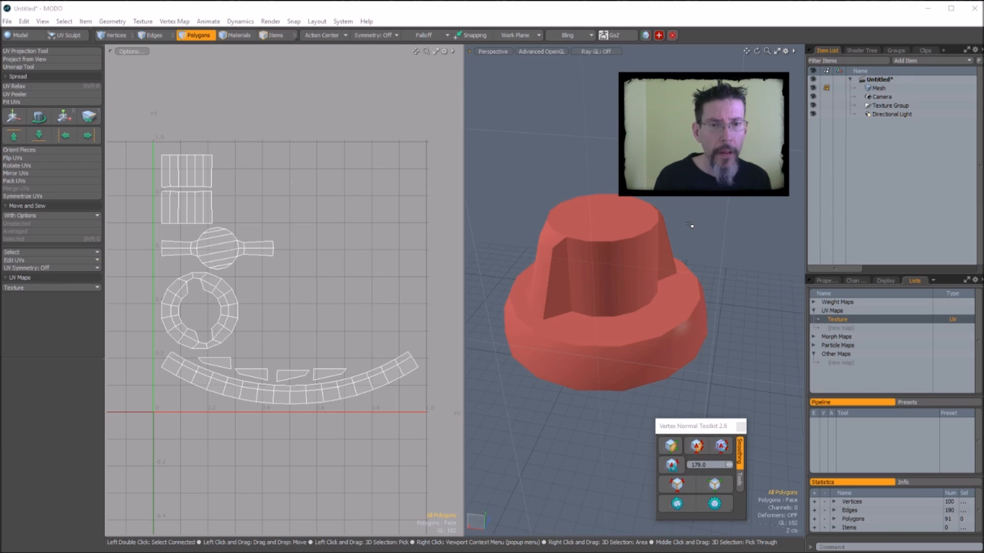
Step: Smooth the knob's vertex normals by angle at 179.0 with the Vertex Normal Toolkit
click(684, 424)
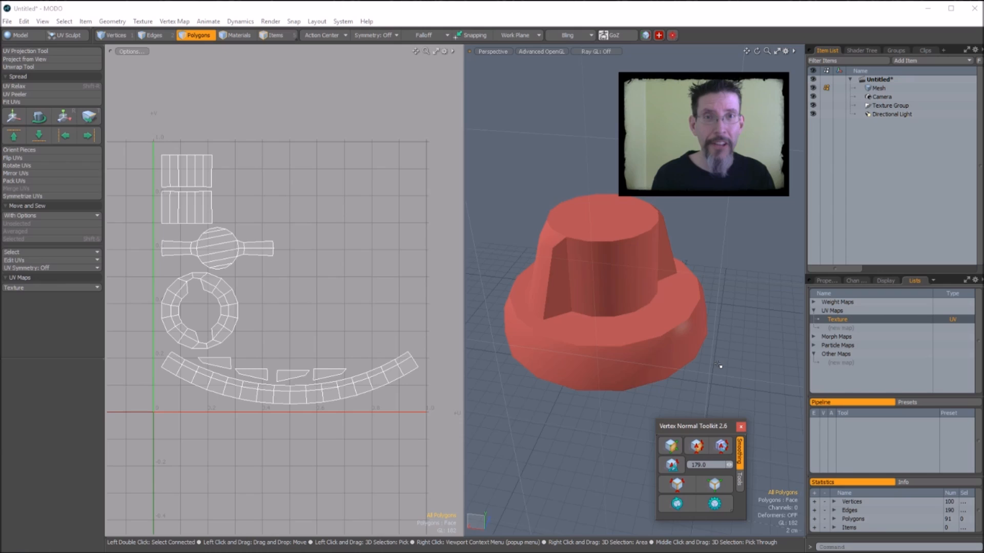
click(673, 469)
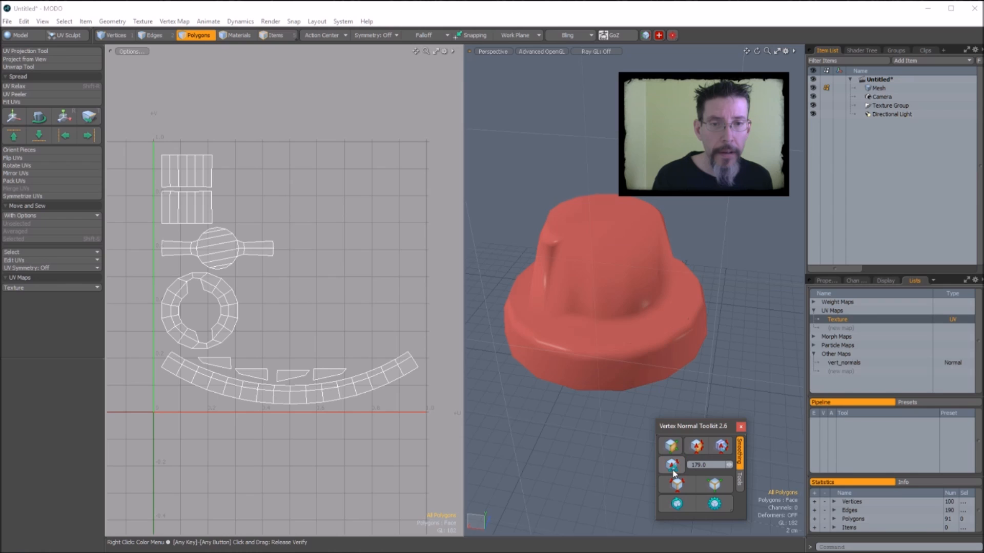
mouse_move(598, 168)
alt+mouse_down()
mouse_move(659, 189)
mouse_move(595, 165)
alt+mouse_up()
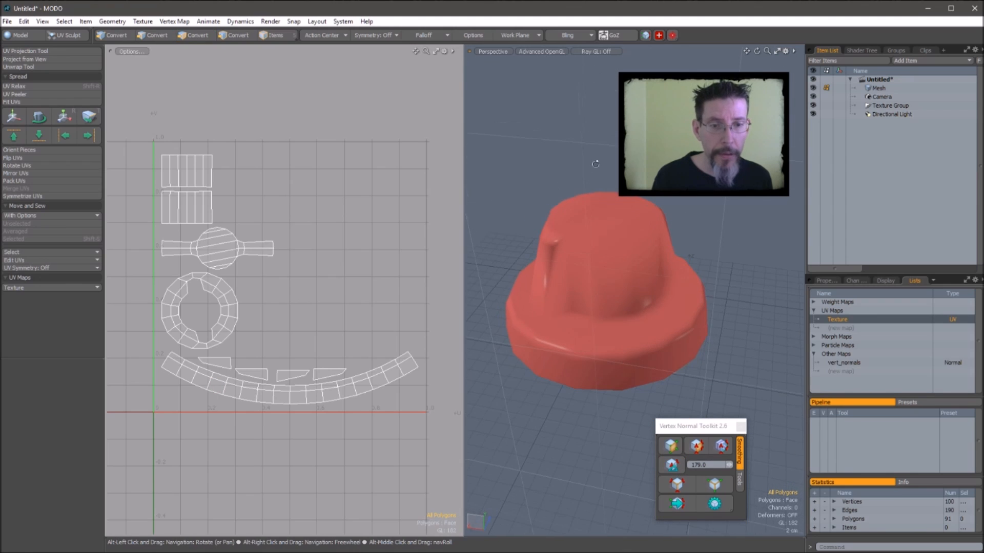
Step: Harden the knob's edges along the UV island boundaries with the Vertex Normal Toolkit
click(721, 449)
alt+drag(673, 287, 704, 228)
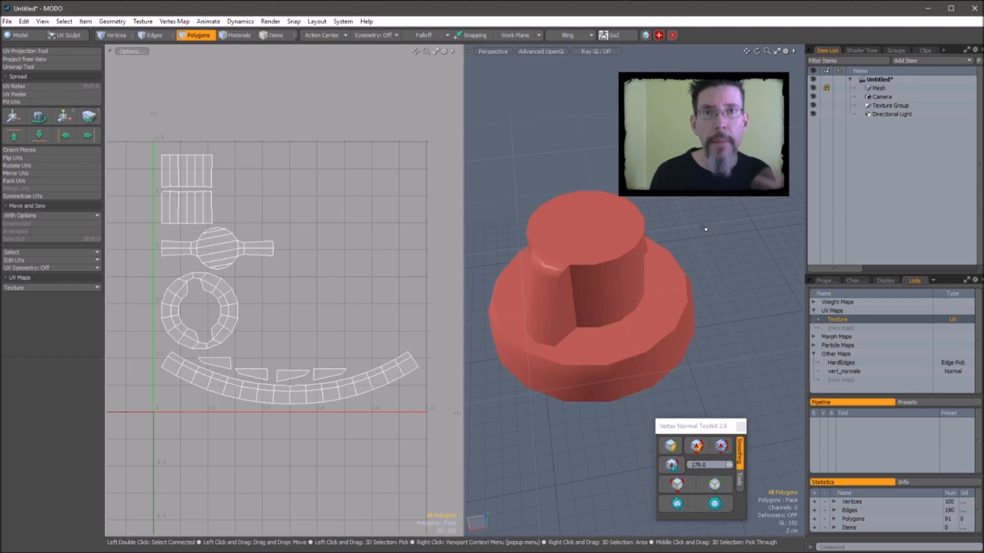
alt+drag(705, 228, 701, 208)
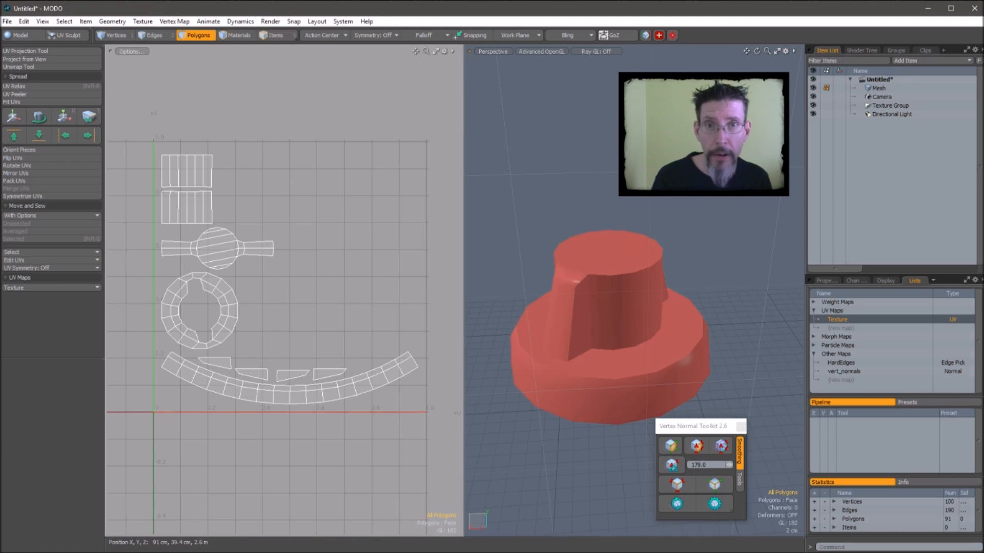
alt+drag(615, 308, 607, 326)
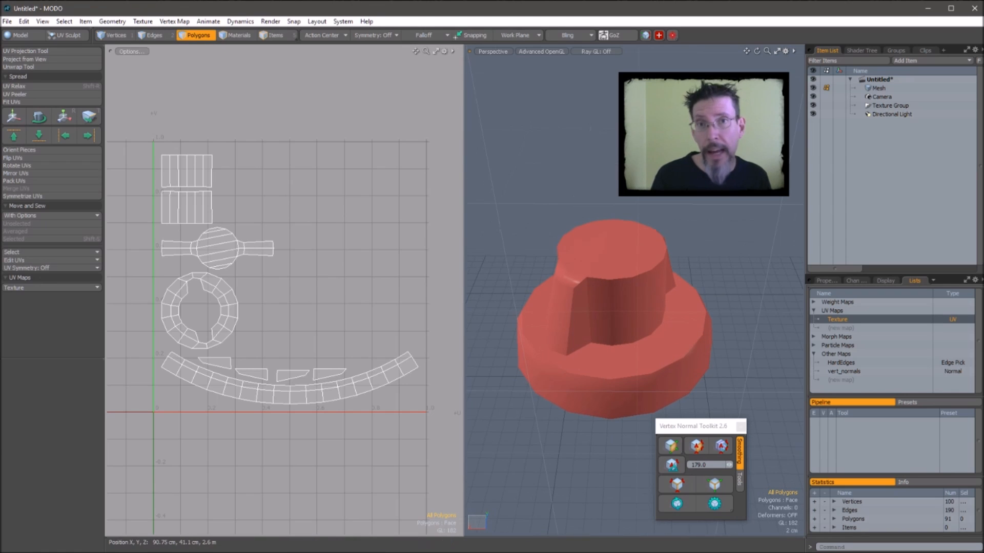
Step: Select the UV island of the base's top ring and open the Command History
double_click(220, 307)
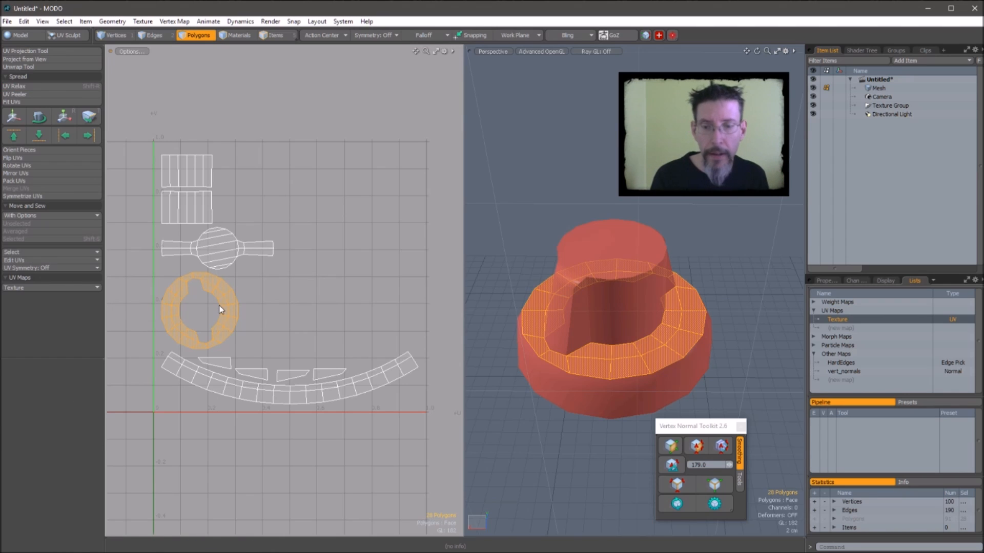
key(F5)
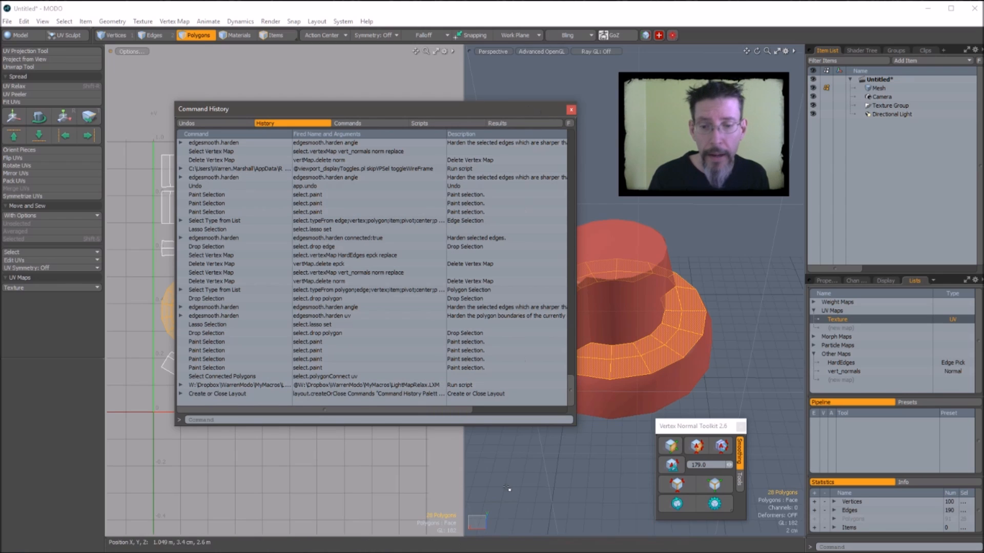
Step: Switch to Sublime Text and examine the UV relax and orient commands in the LightMapRelax.LXM and LightMapRipAndRelax.LXM macros
key(alt+Tab)
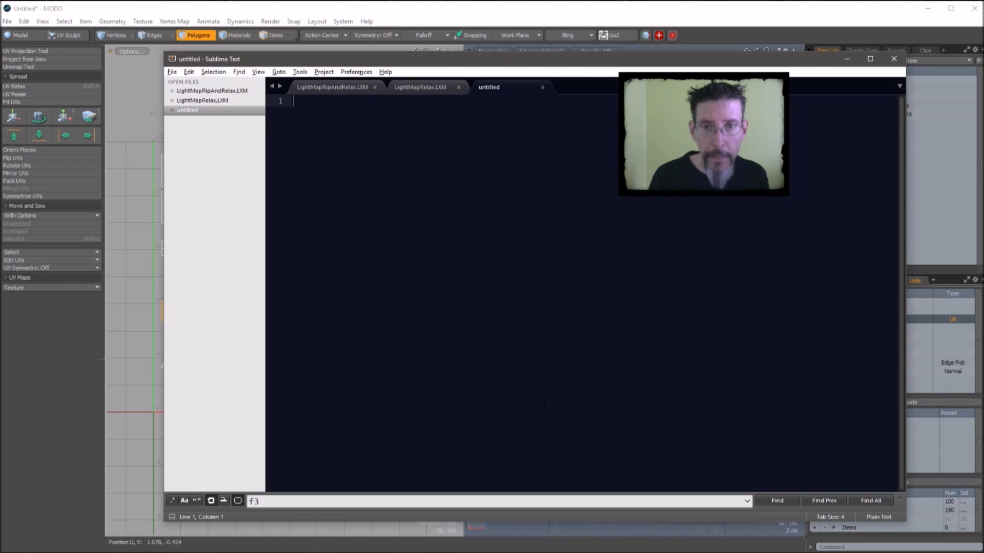
click(418, 87)
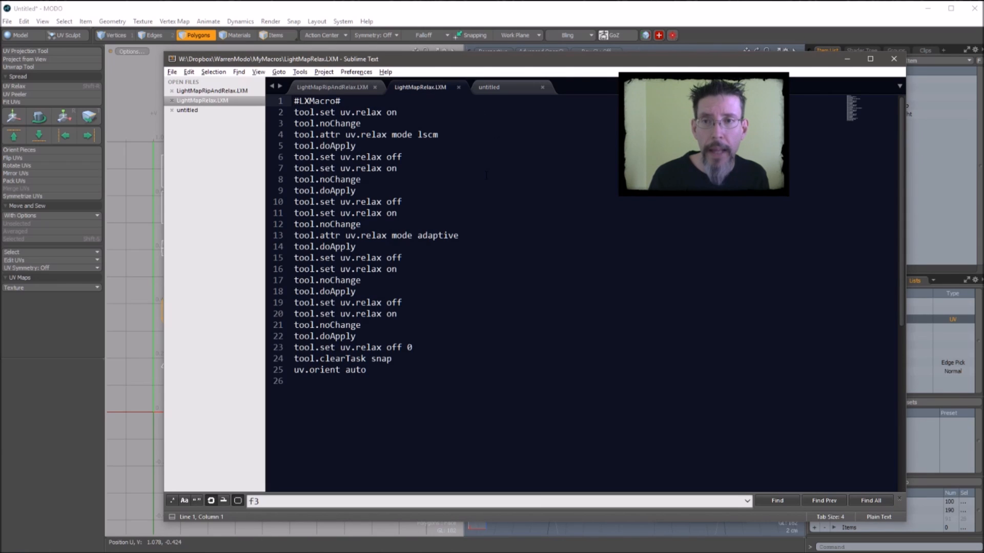
click(413, 424)
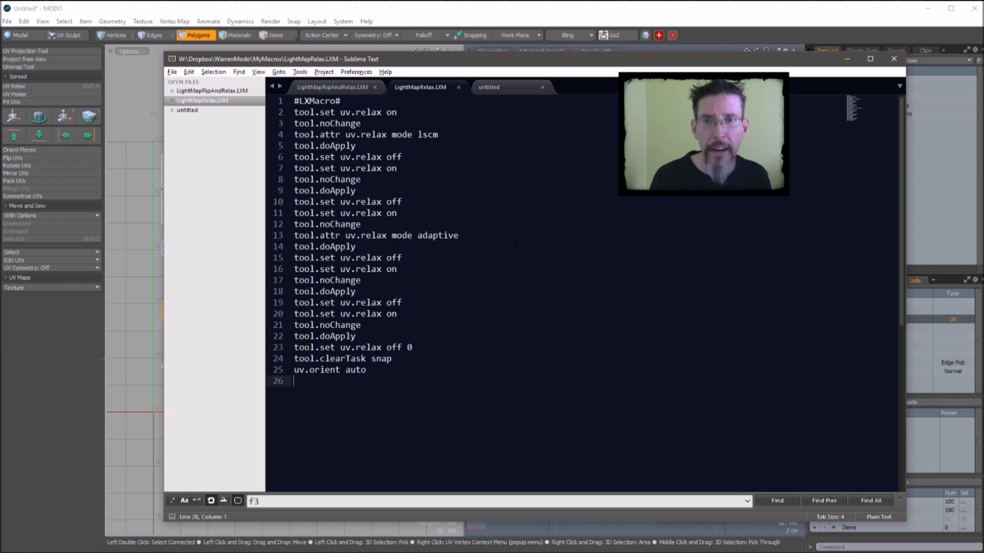
ctrl+scroll(446, 220, up, 2)
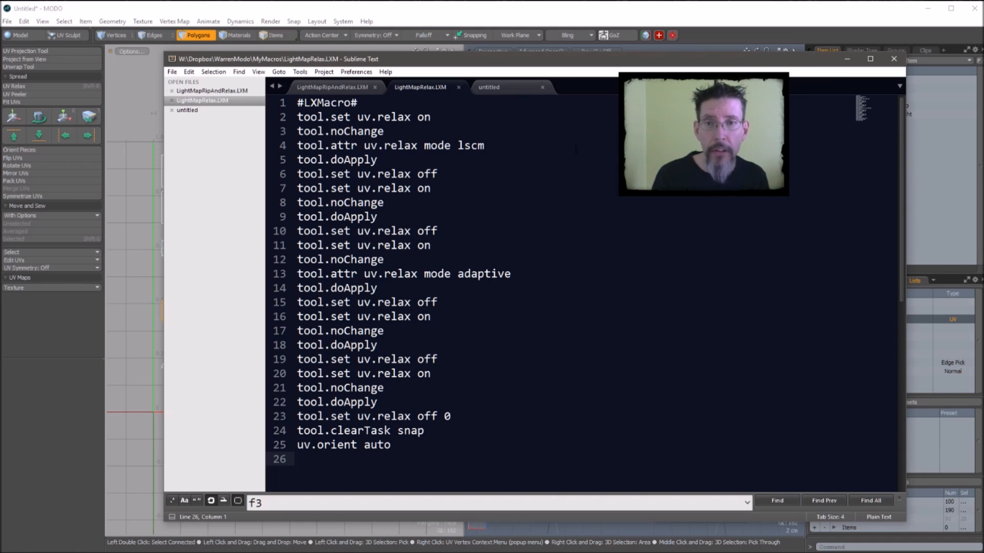
double_click(479, 145)
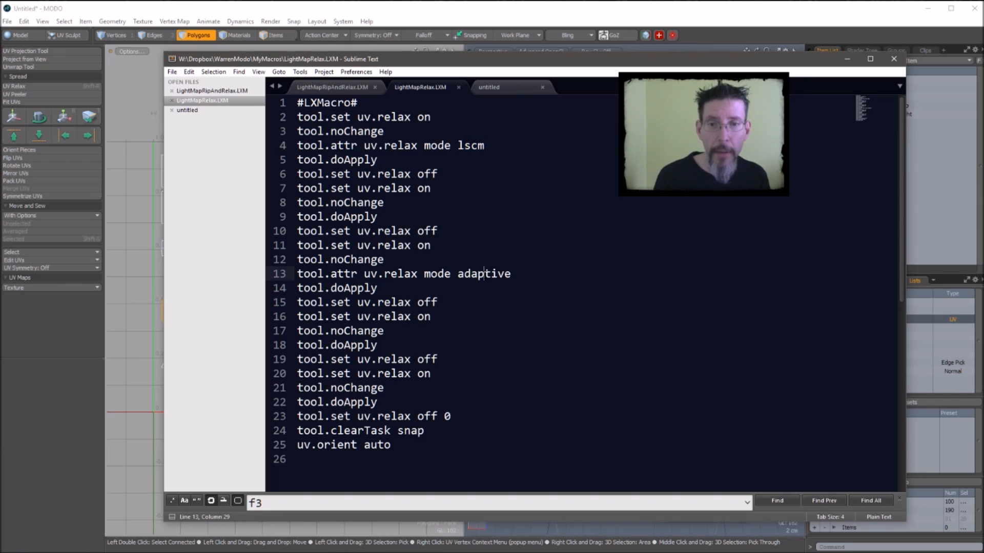
double_click(486, 275)
click(480, 401)
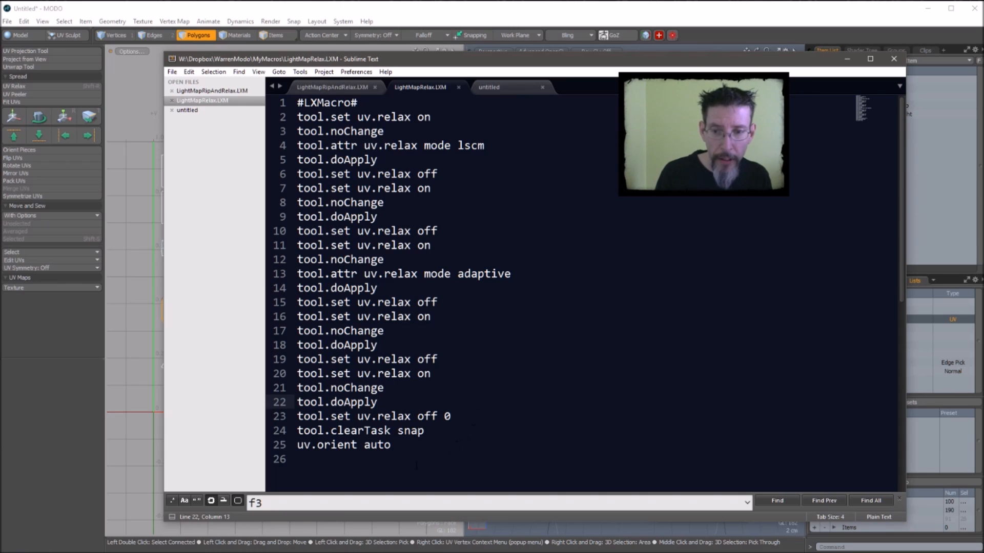
drag(297, 445, 392, 445)
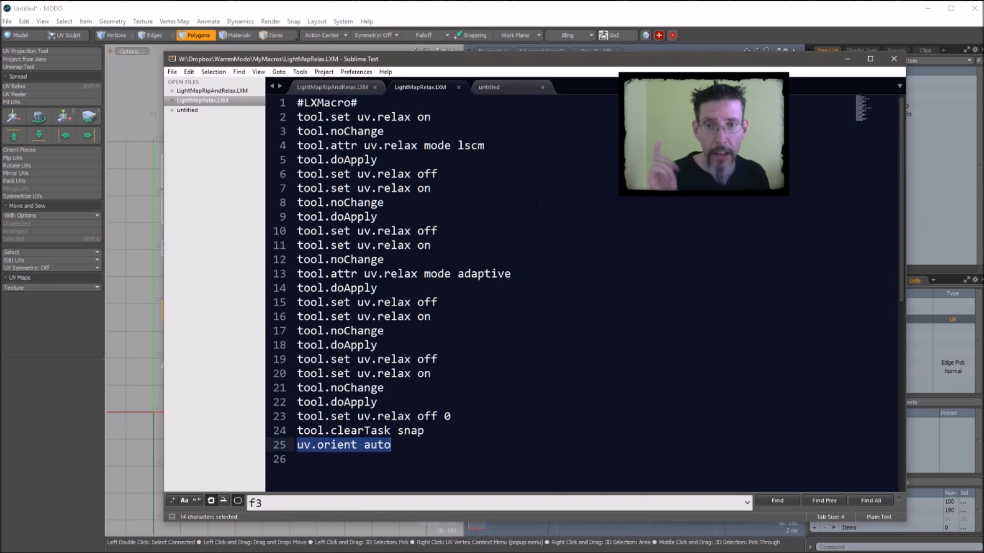
click(342, 90)
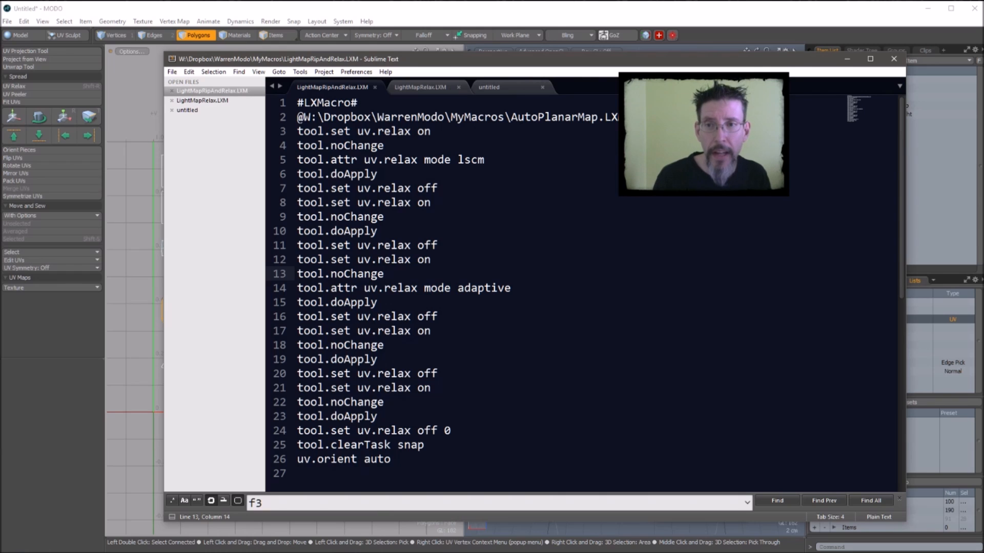
click(499, 148)
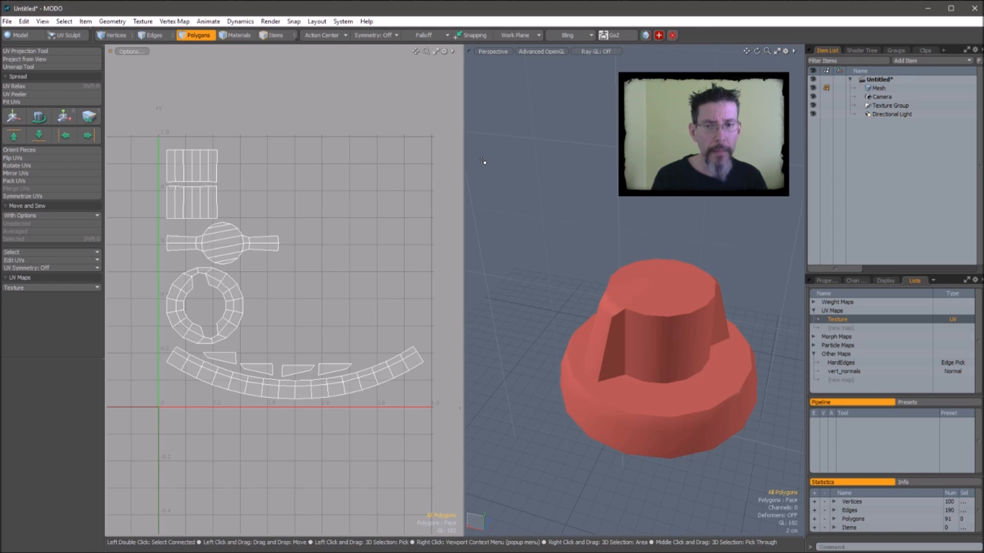
Step: Select the UV island of the base's curved outer wall and hide all other polygons
alt+drag(372, 344, 383, 294)
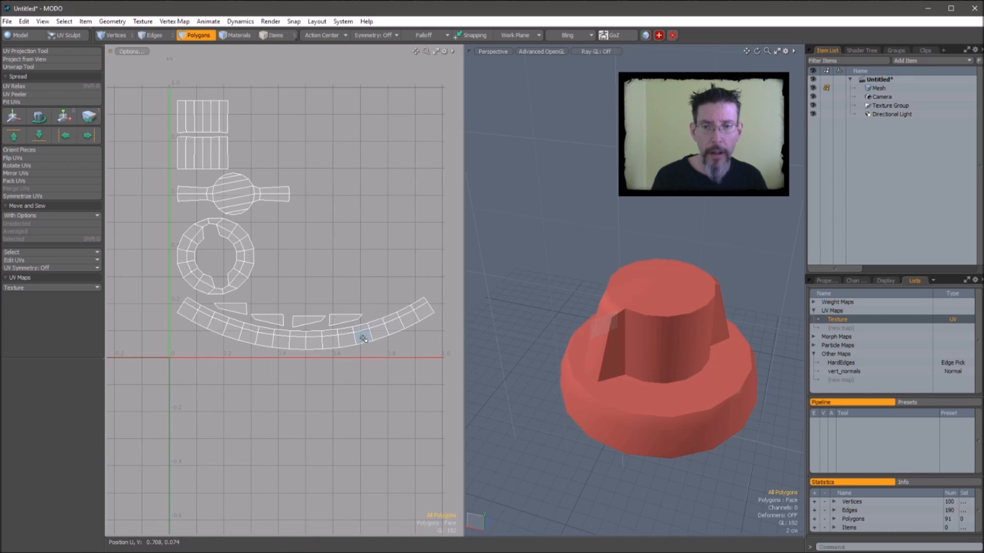
double_click(363, 338)
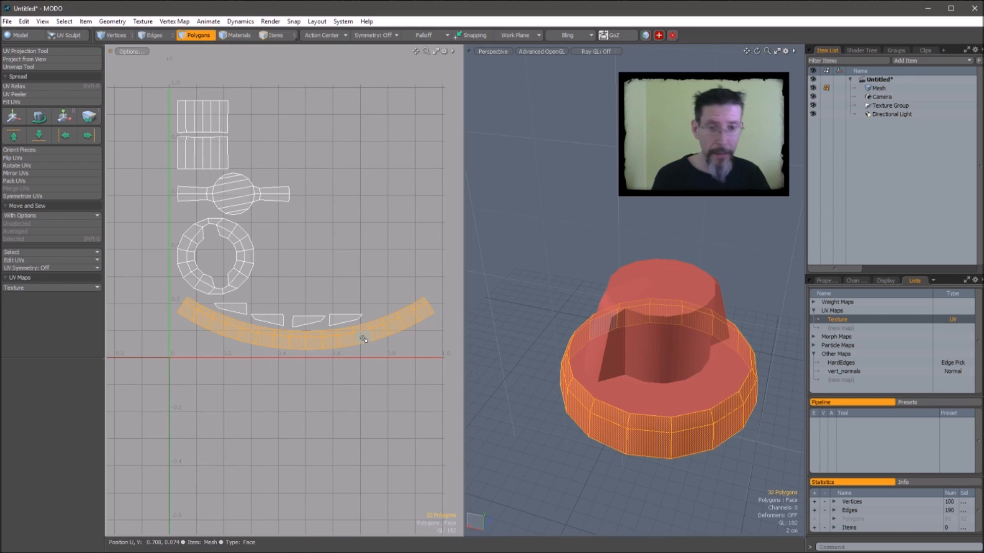
key(shift+h)
click(346, 349)
ctrl+alt+drag(309, 351, 306, 374)
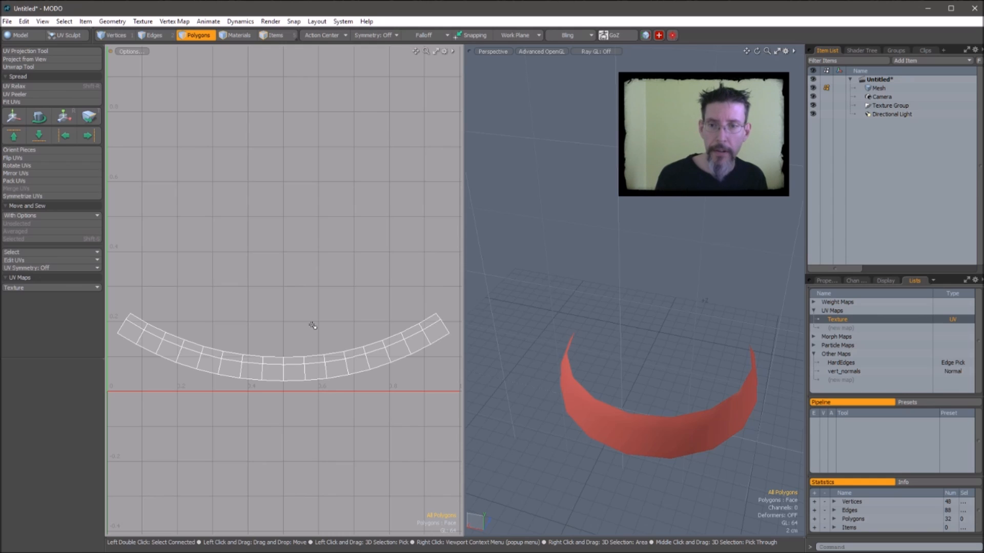
Step: Select the lengthwise middle edge loop of the curved UV strip and straighten it with UVRecter
key(2)
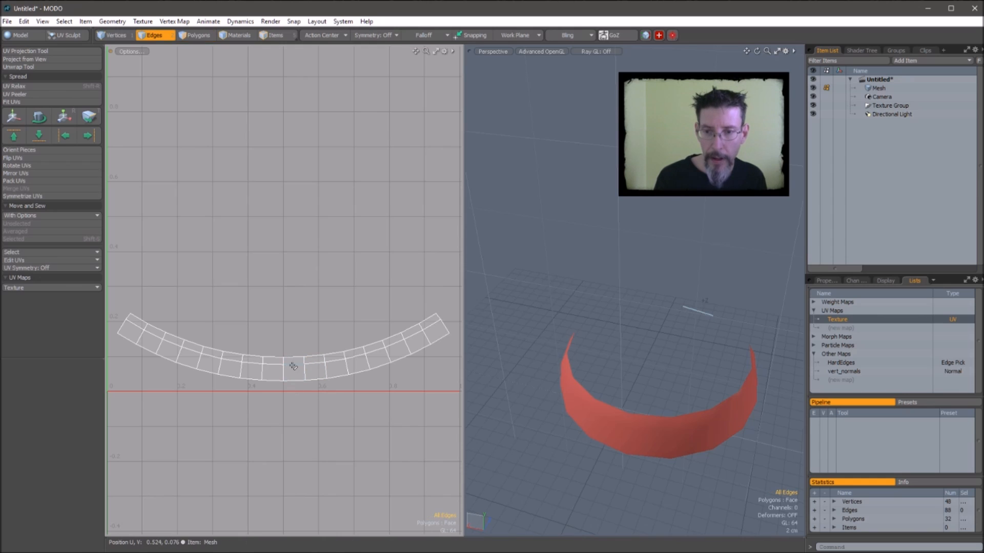
double_click(435, 318)
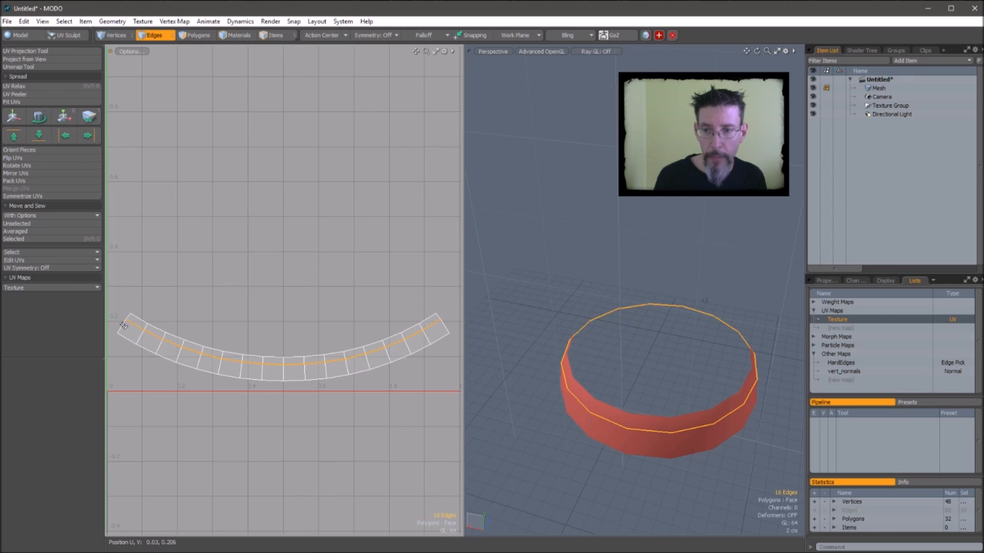
key(u)
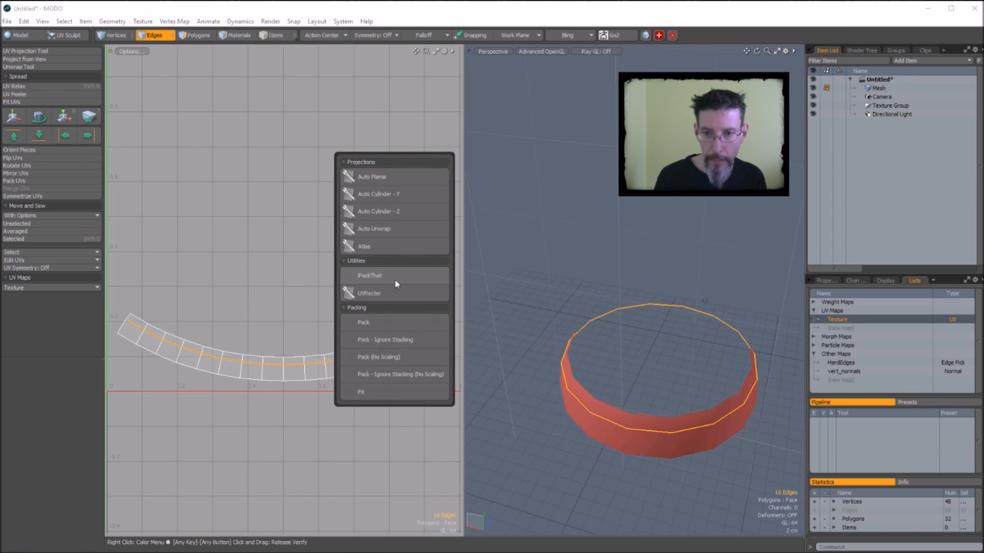
click(394, 294)
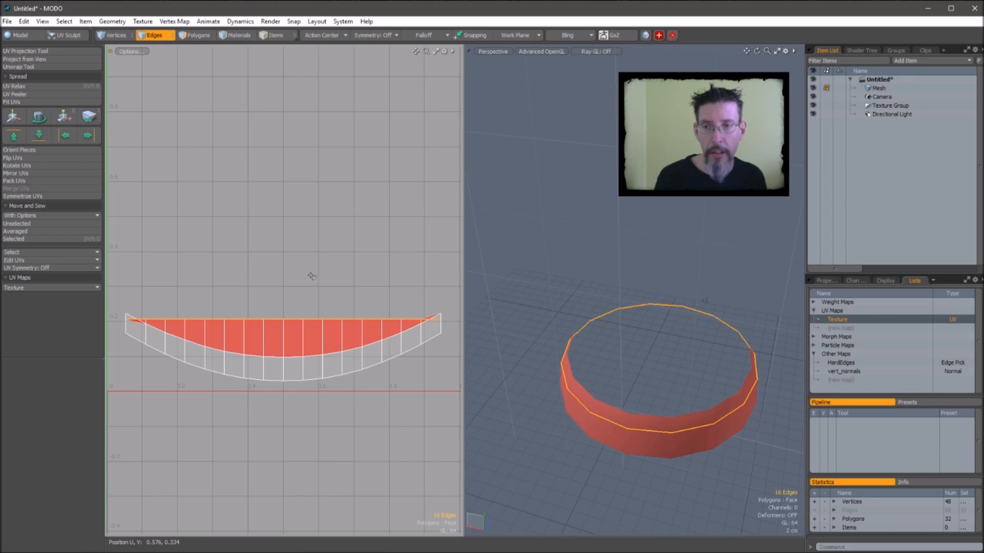
click(295, 293)
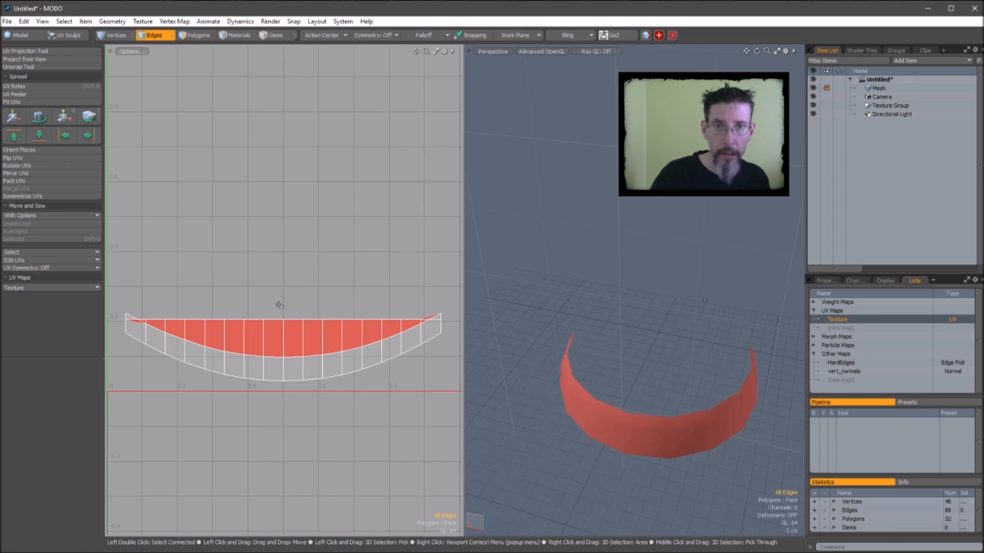
Step: Select the two crosswise edges near the strip's middle and square the whole strip into a rectangle with UVRecter
mouse_move(297, 306)
right_down()
mouse_move(312, 321)
mouse_move(297, 399)
right_up()
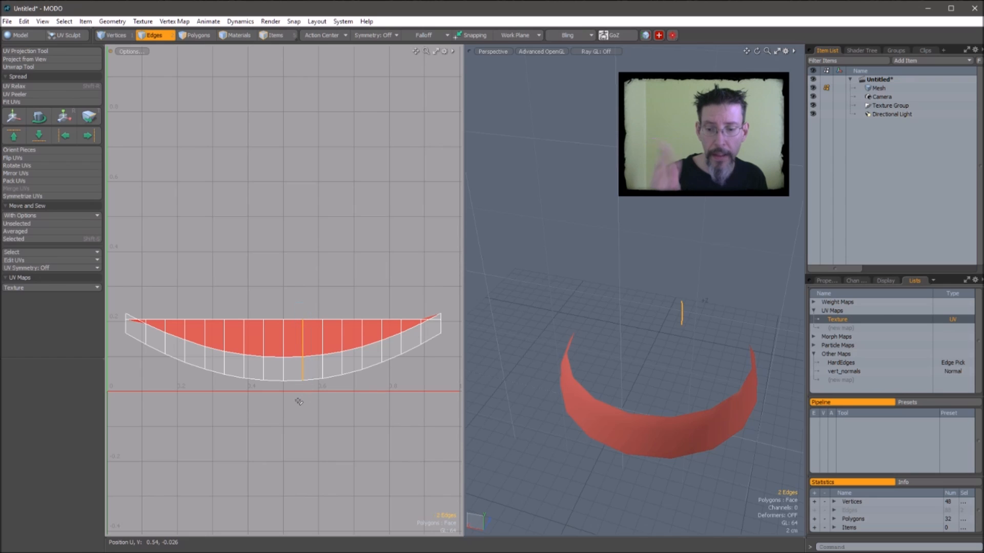
key(u)
click(316, 282)
click(403, 251)
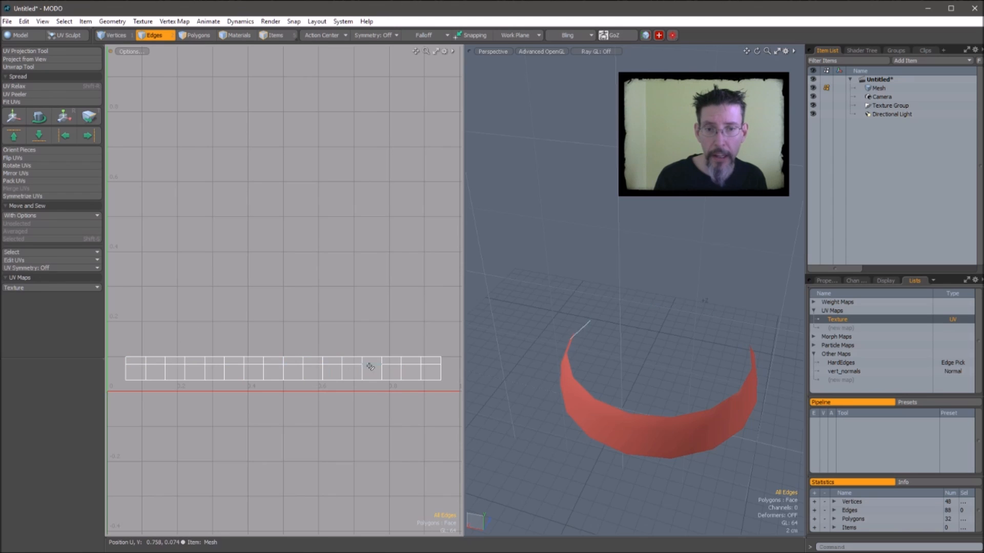
Step: Unhide the rest of the knob mesh and repack all UV islands together with the straightened strip
alt+drag(233, 310, 231, 336)
key(u)
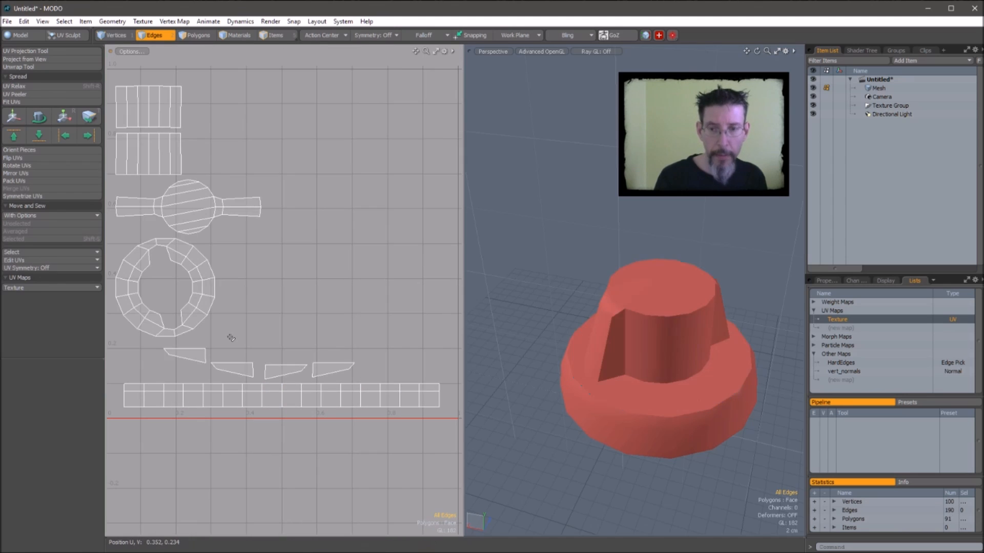
key(ctrl+u)
click(307, 334)
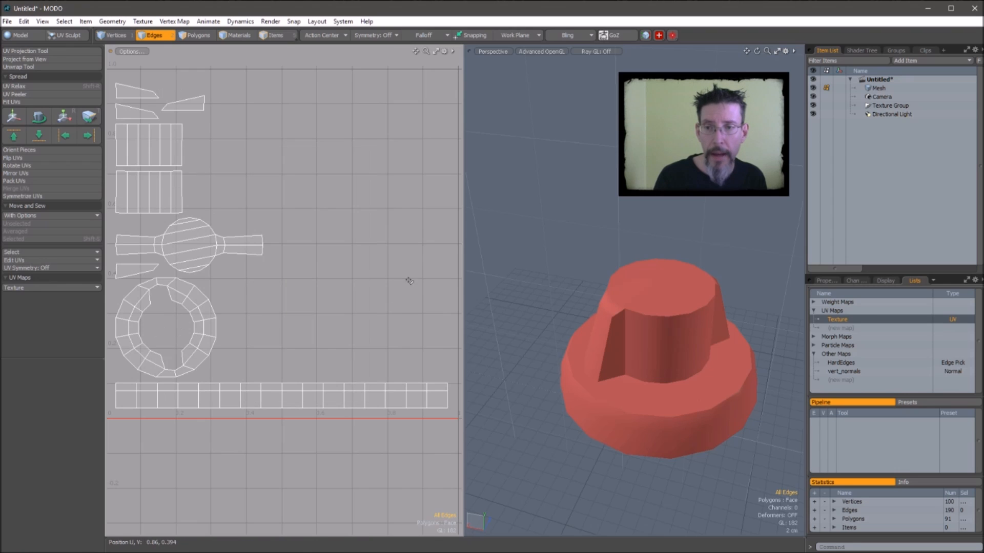
key(a)
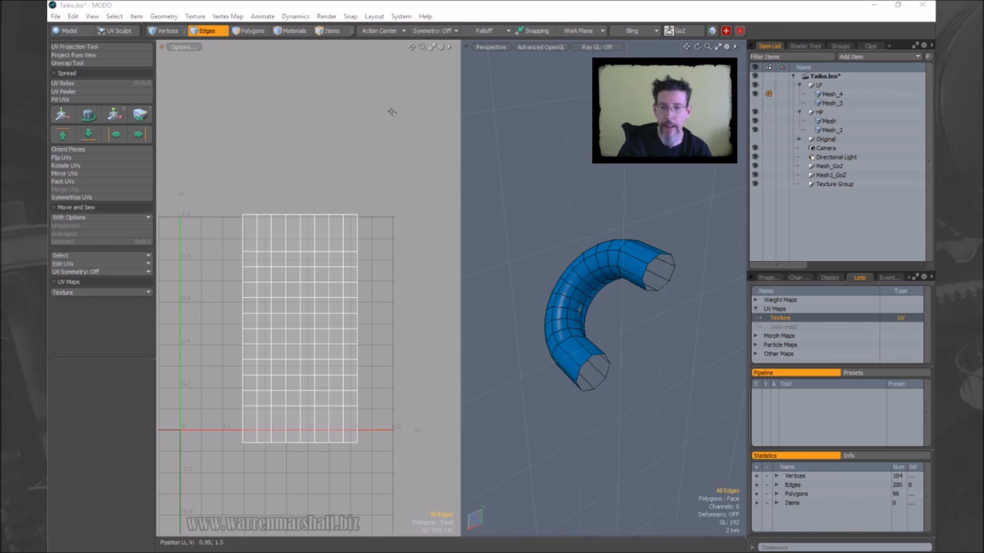
click(459, 11)
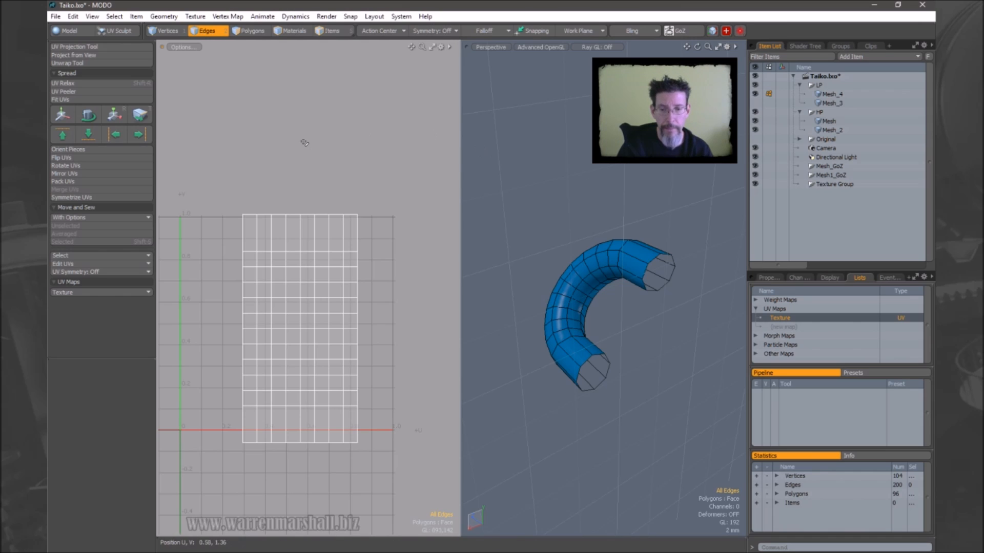
click(351, 17)
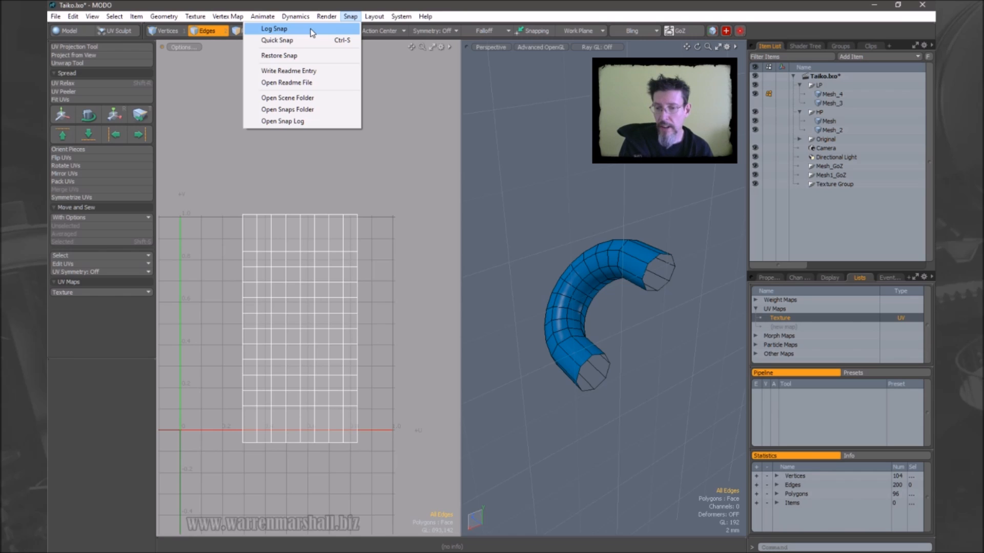
click(318, 57)
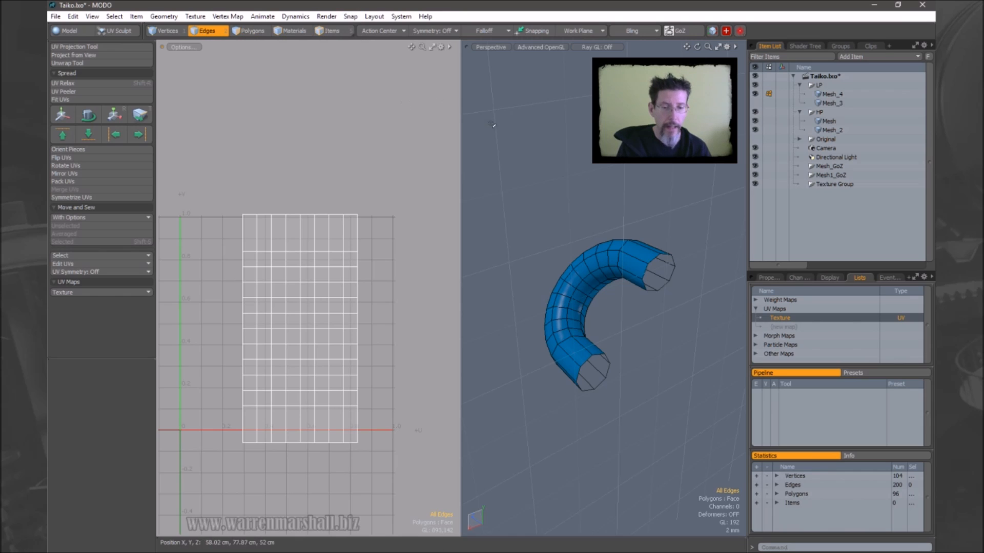